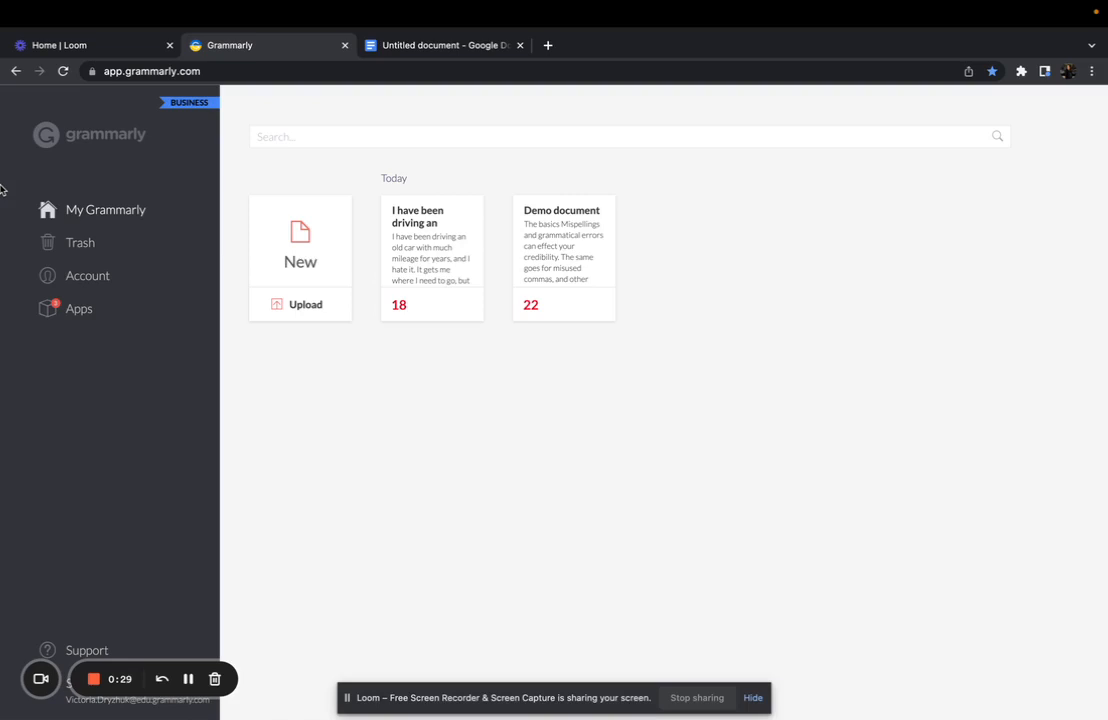
View the available Grammarly apps, and open the document beginning "I have been driving an" from the My Grammarly page
click(68, 316)
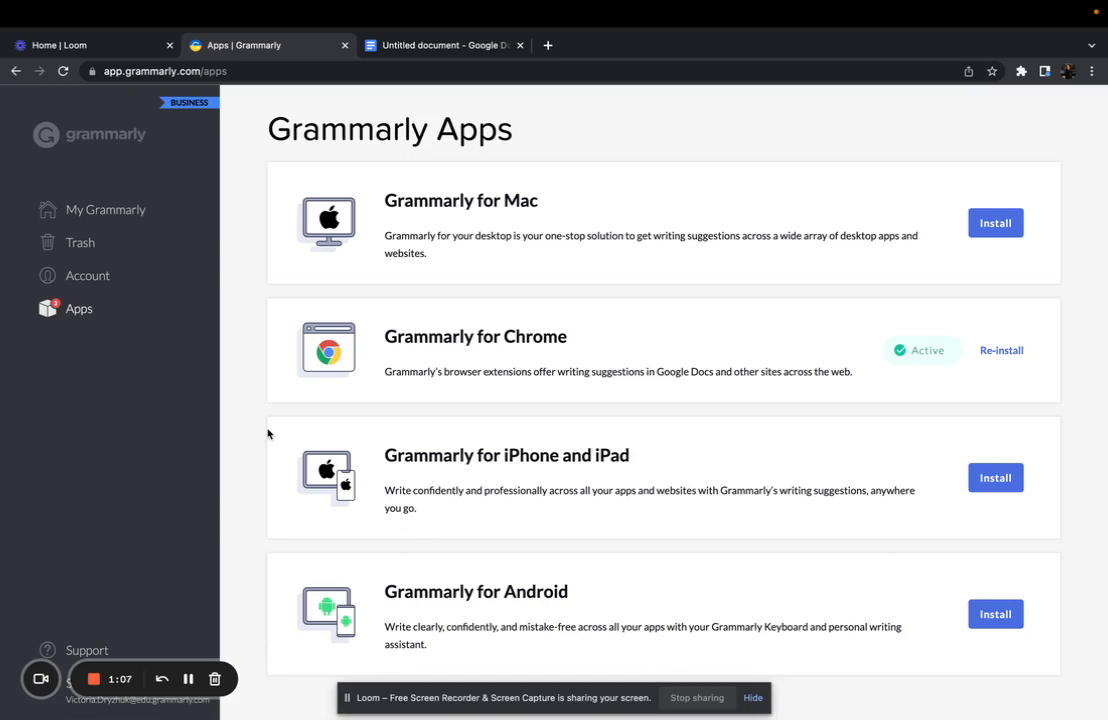
click(73, 211)
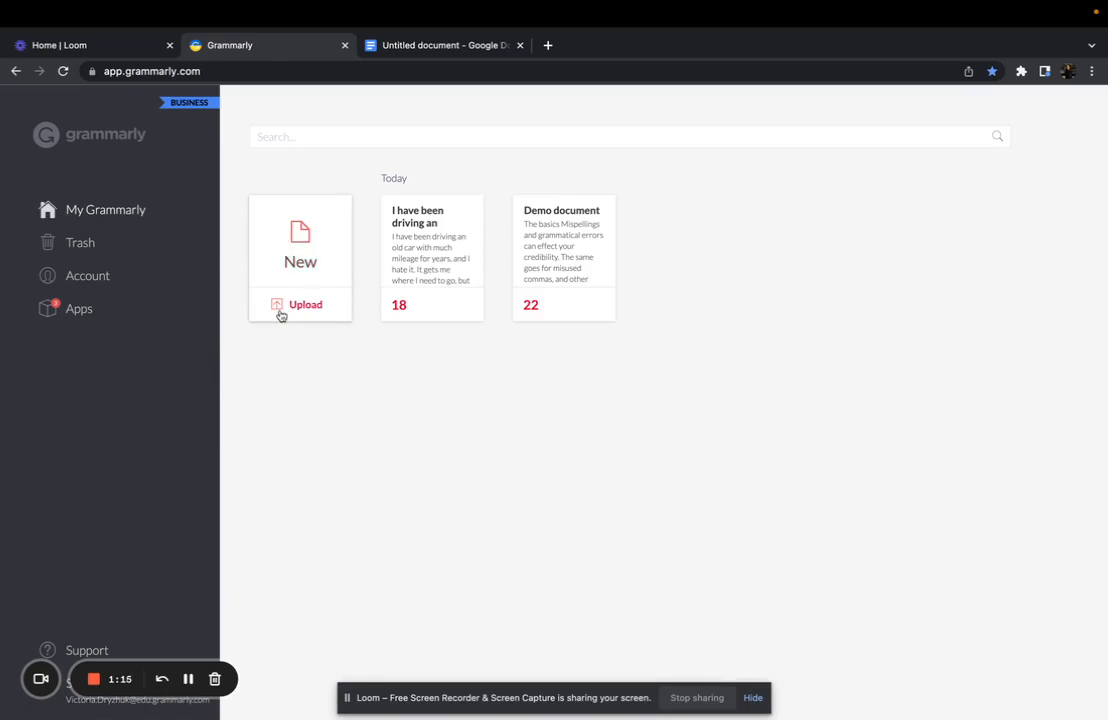
mouse_move(425, 318)
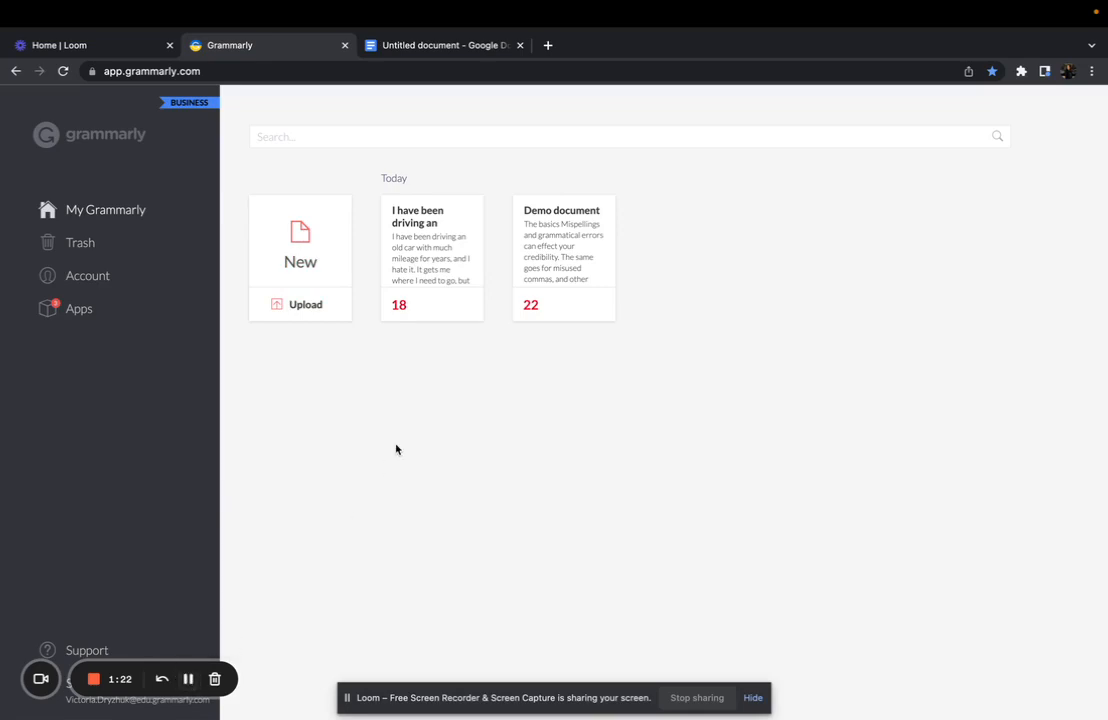
click(409, 267)
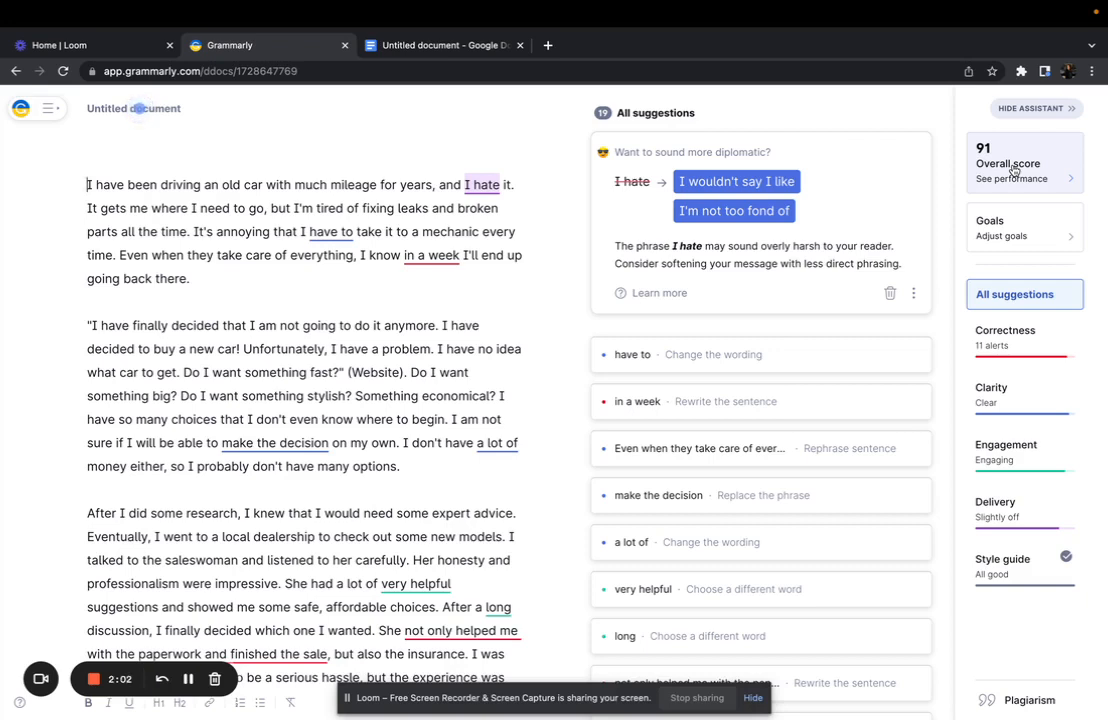
Set the document's writing goals to the Academic domain with MLA format
click(1010, 228)
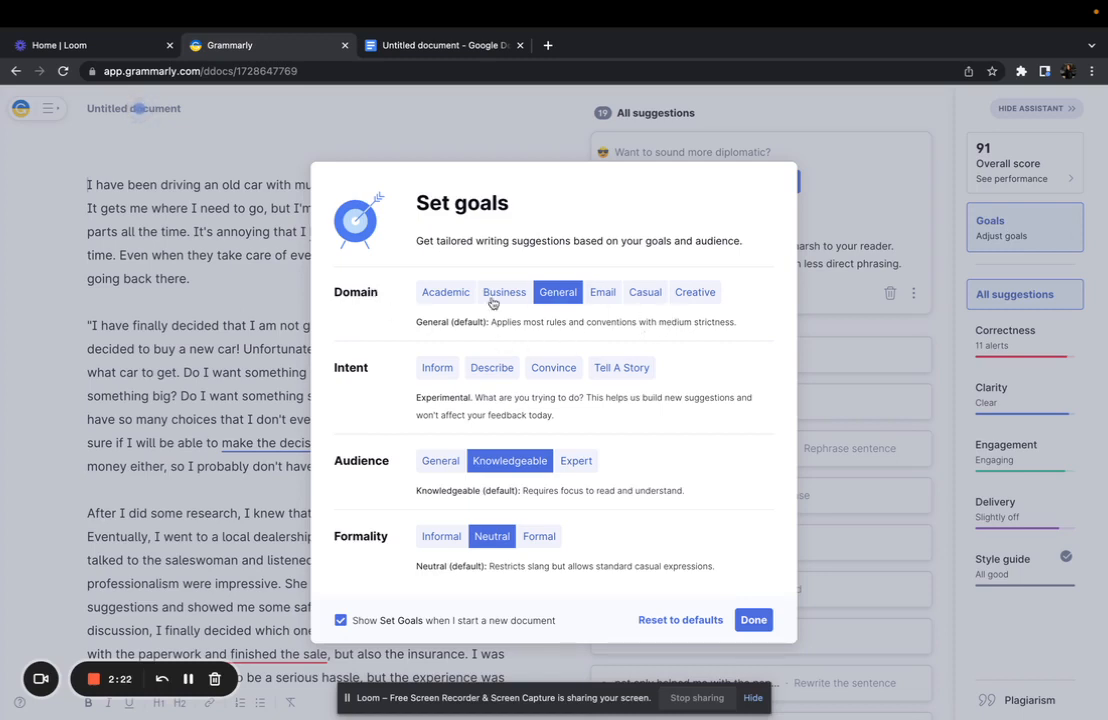
click(447, 294)
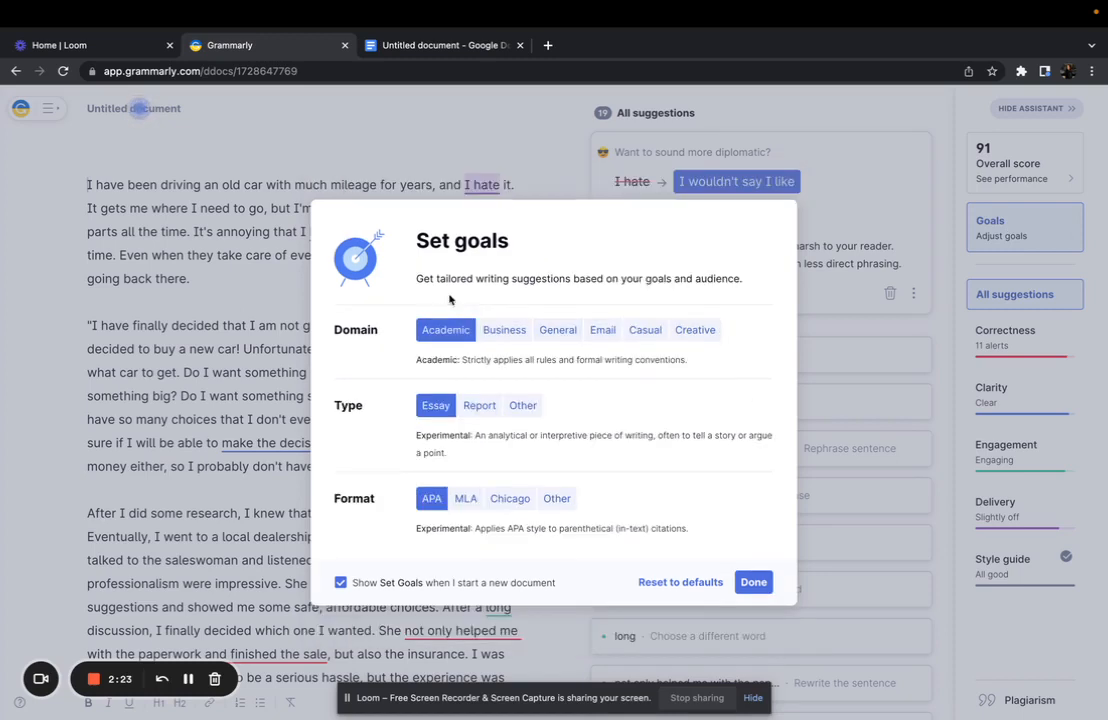
click(465, 498)
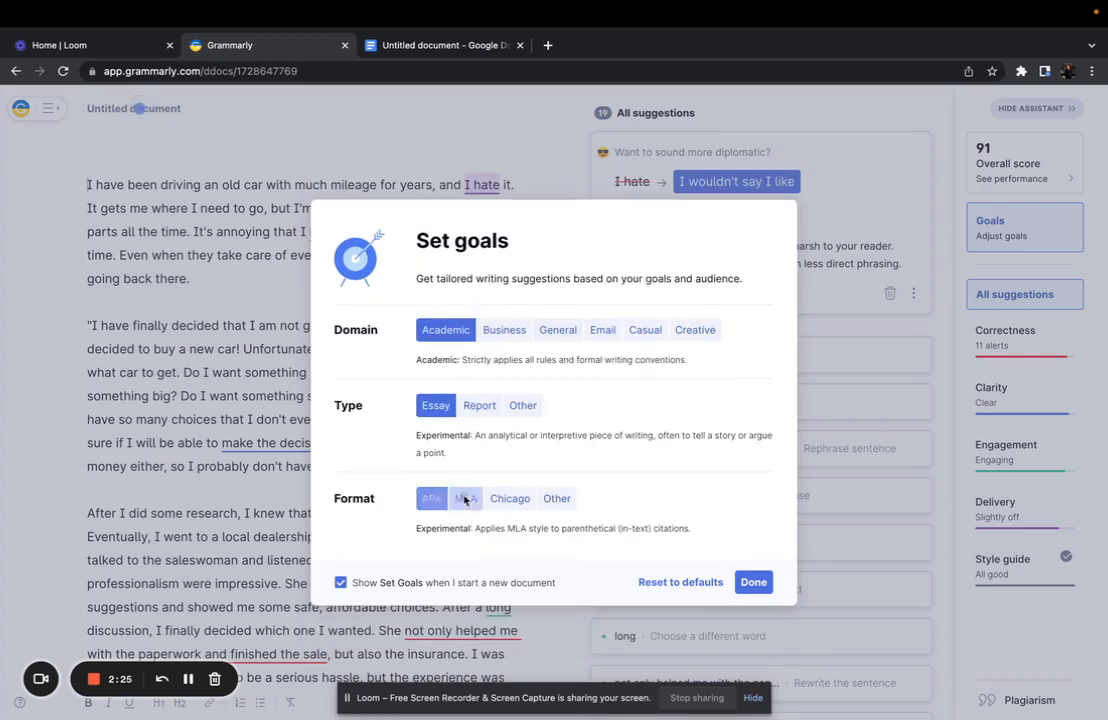
click(751, 581)
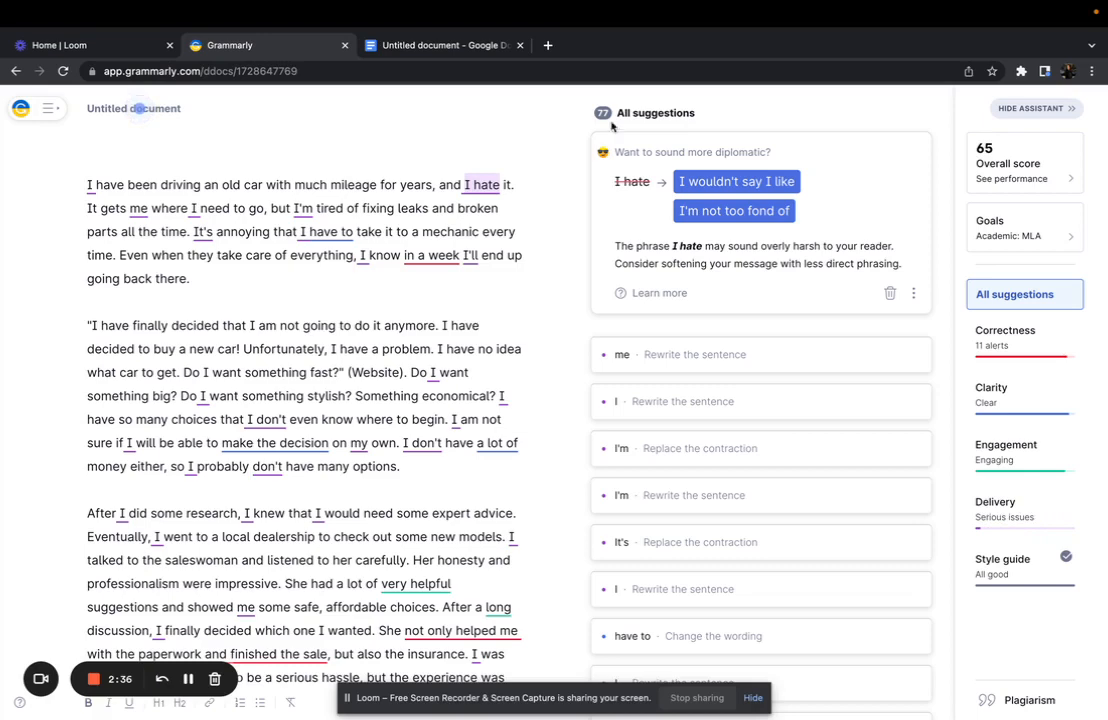
Change the writing goals to the Creative domain, Tell A Story intent and General audience
click(1017, 240)
click(709, 329)
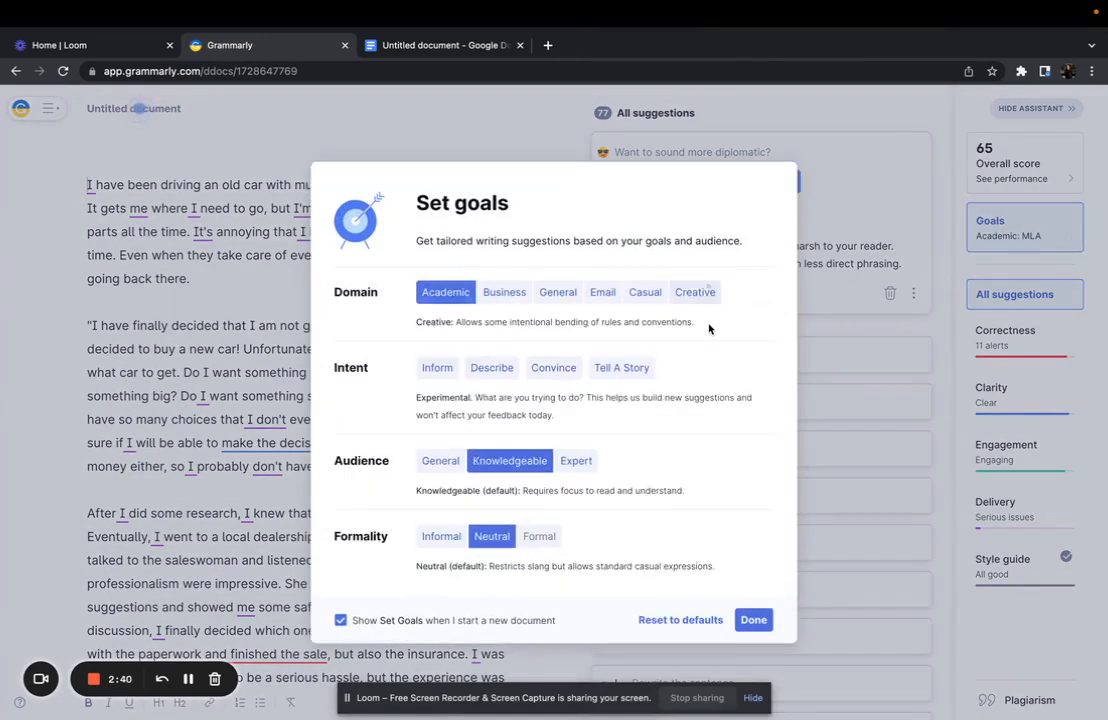
click(603, 372)
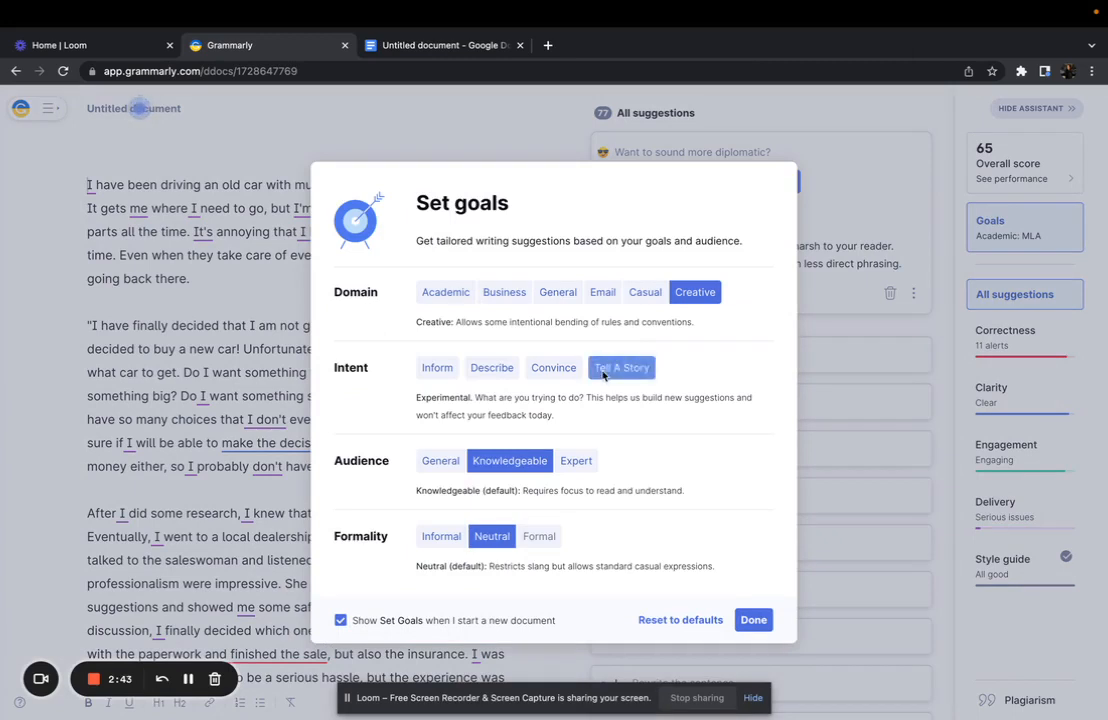
click(428, 463)
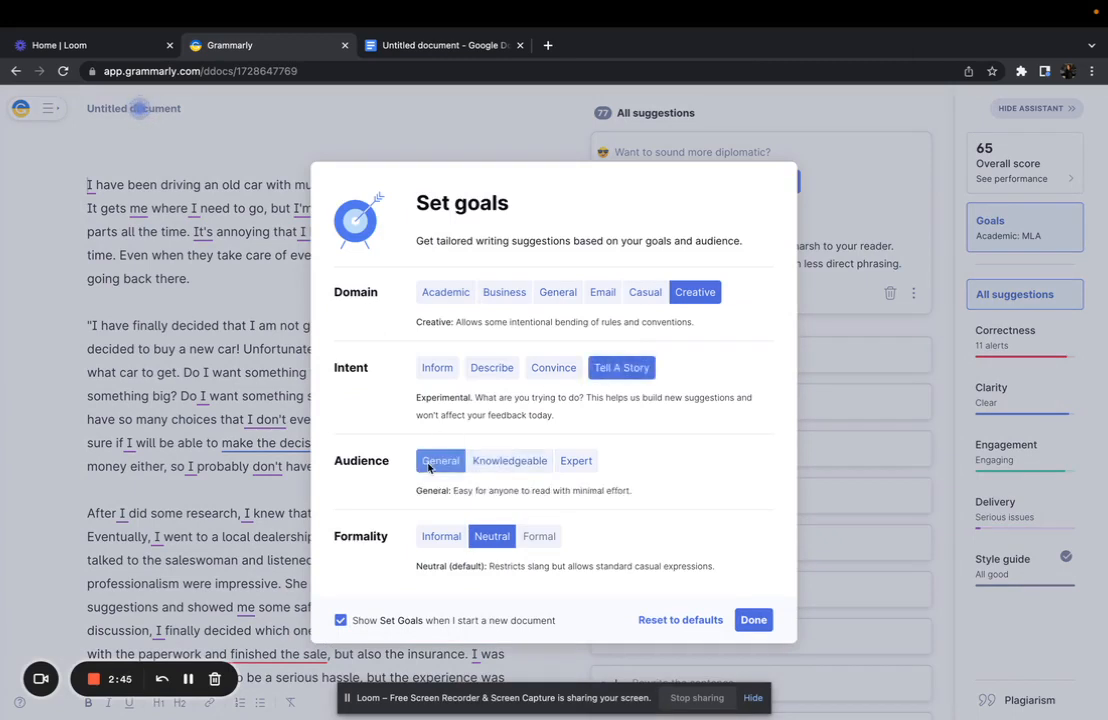
click(752, 621)
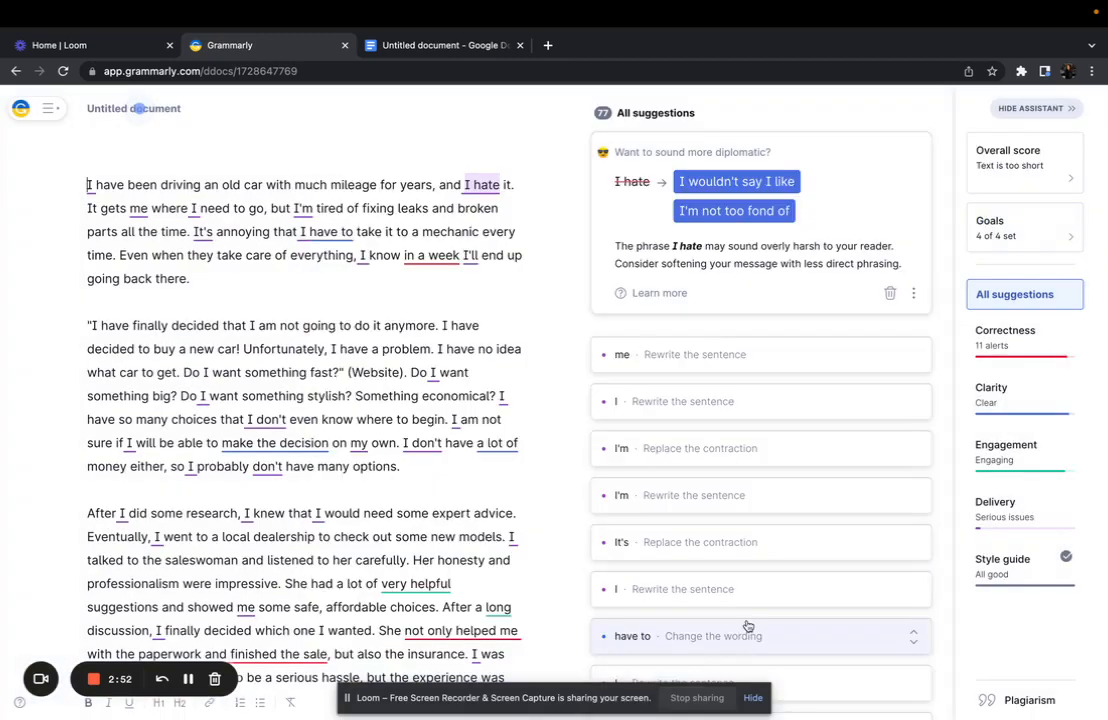
Examine the grammar suggestion for "other car" and its expanded explanation with correct and incorrect examples
scroll(655, 472, down, 3)
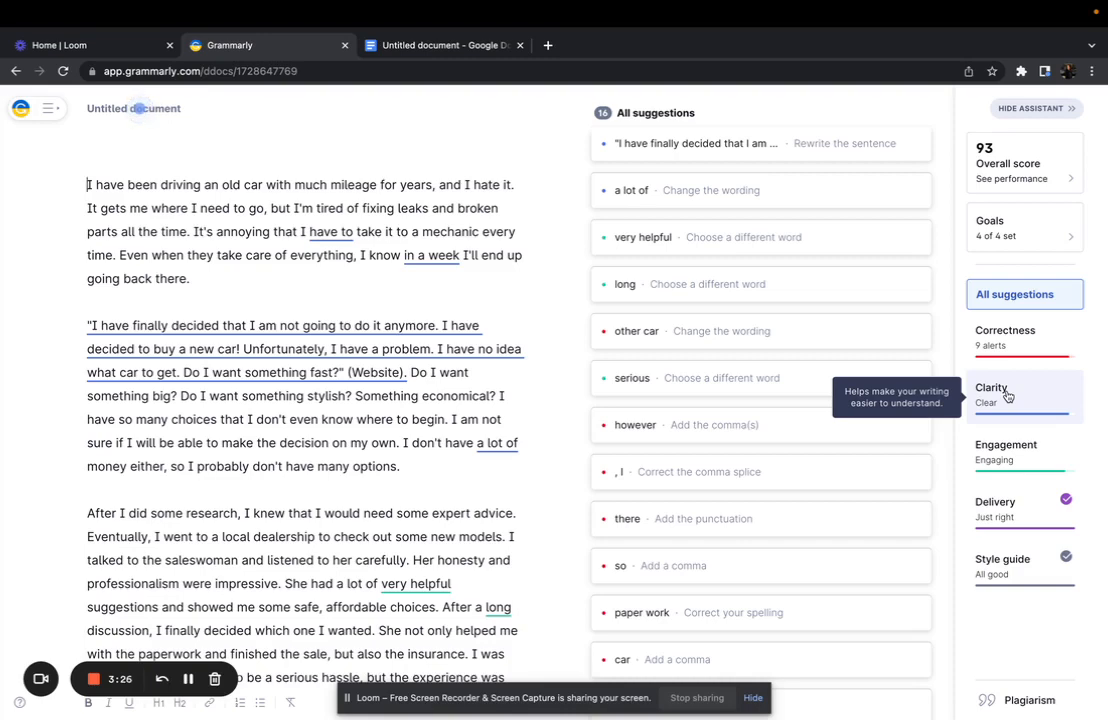
click(680, 345)
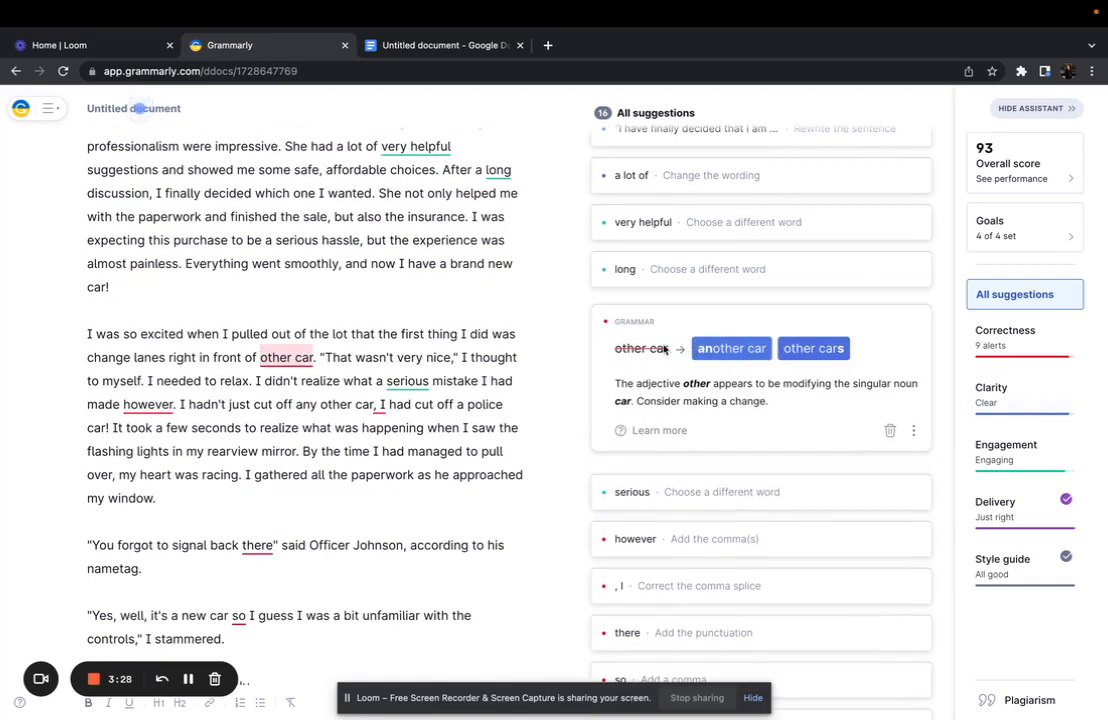
click(647, 431)
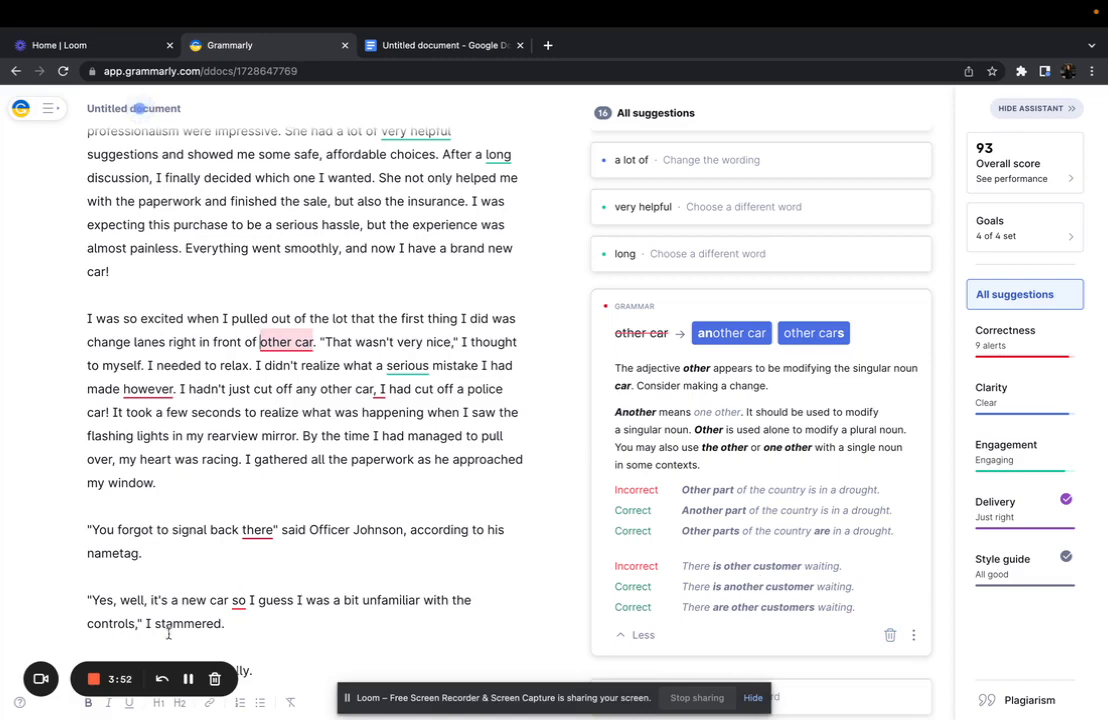
Apply the Correctness suggestions "another car", a period for the comma splice before "I", and a comma after "there"
click(993, 345)
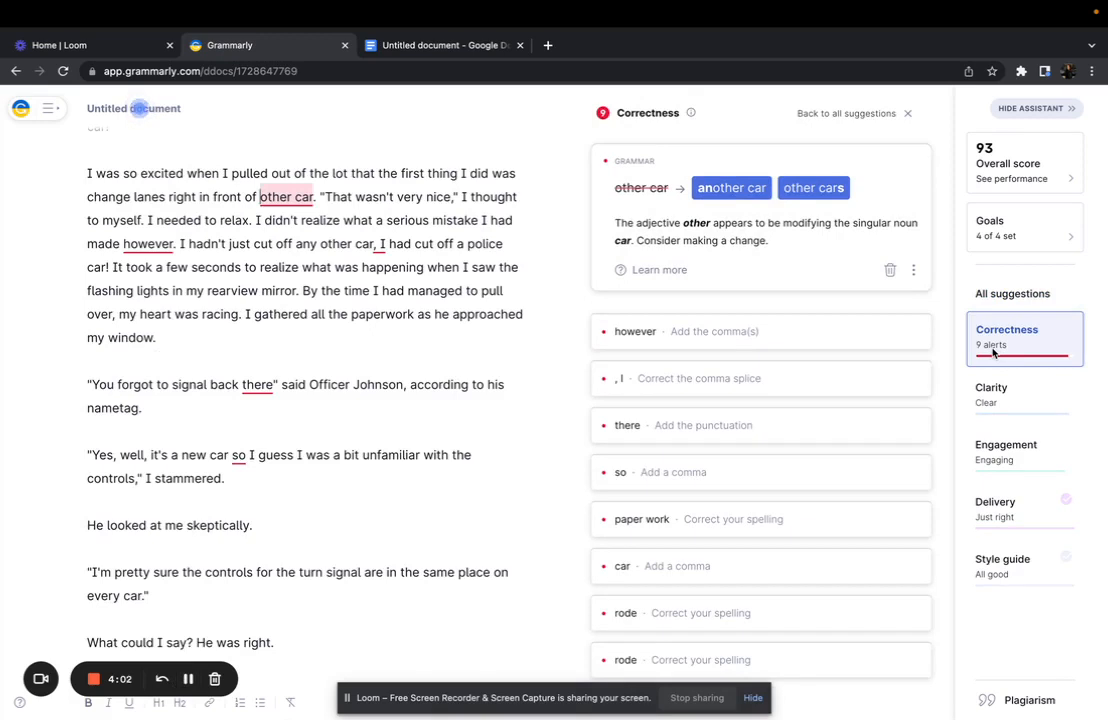
click(704, 187)
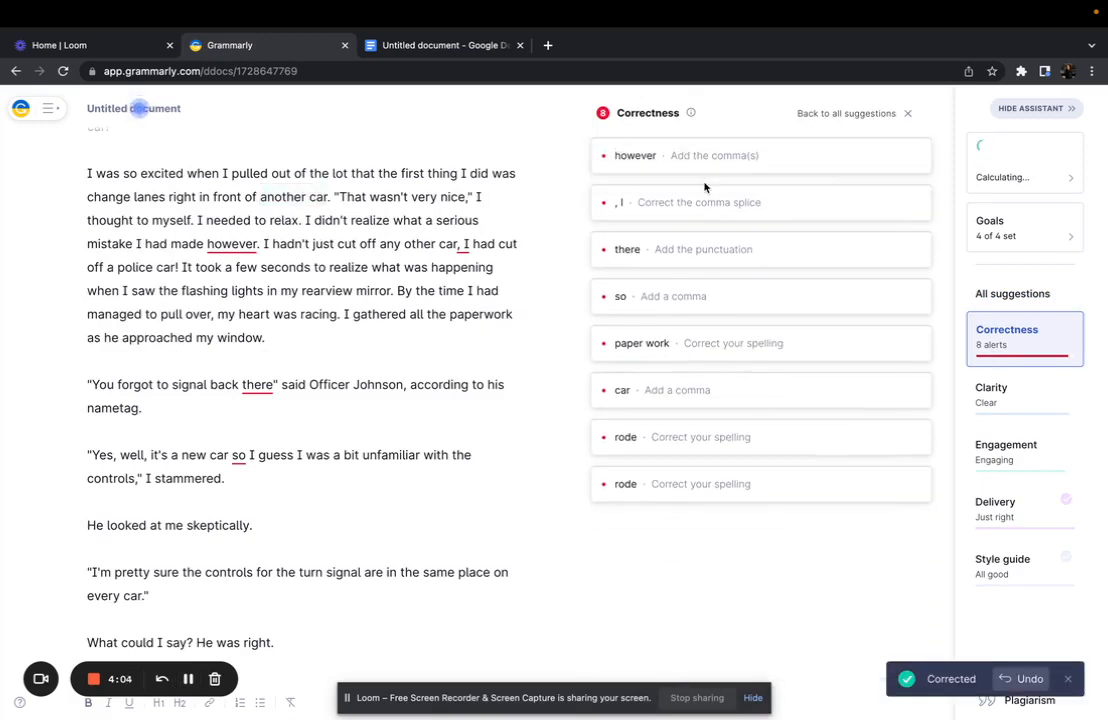
click(700, 201)
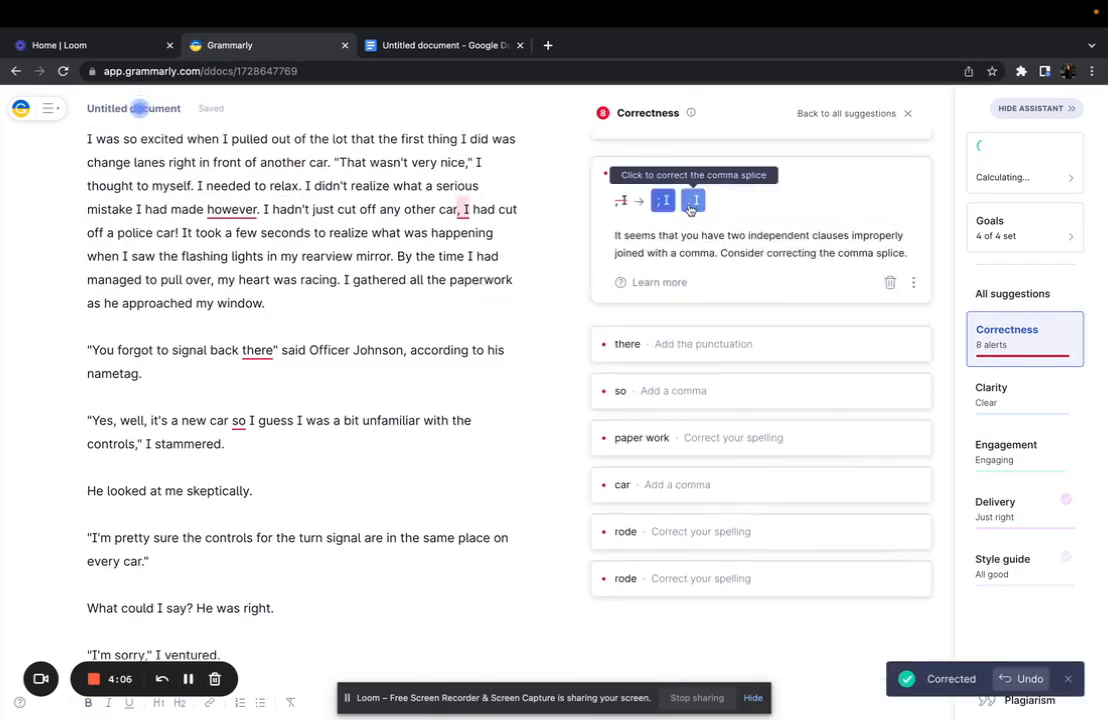
click(690, 201)
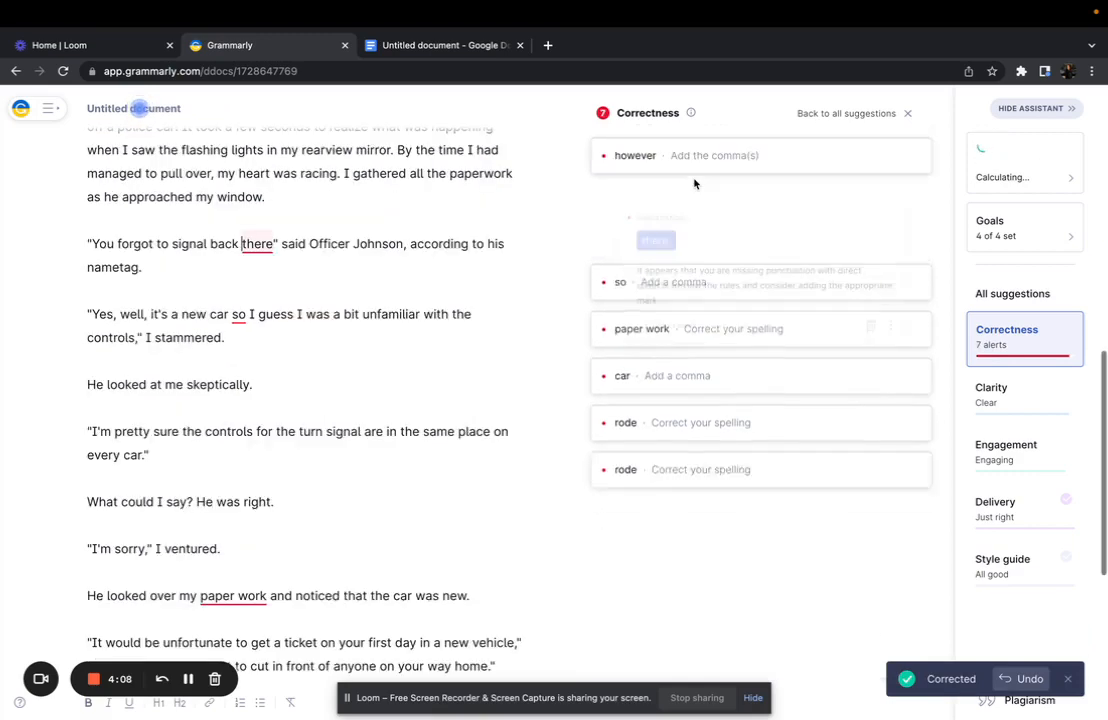
click(652, 240)
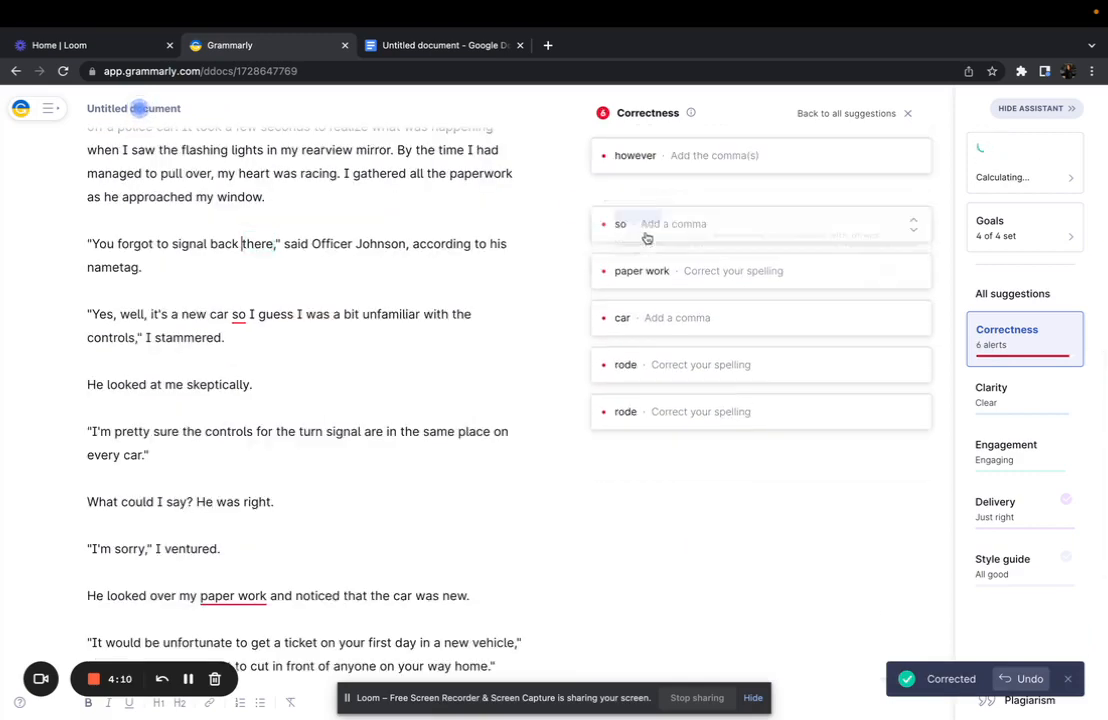
Apply the Clarity suggestions replacing "have to" with "must" and rewriting the sentence starting "Even when they take care of everything"
click(995, 385)
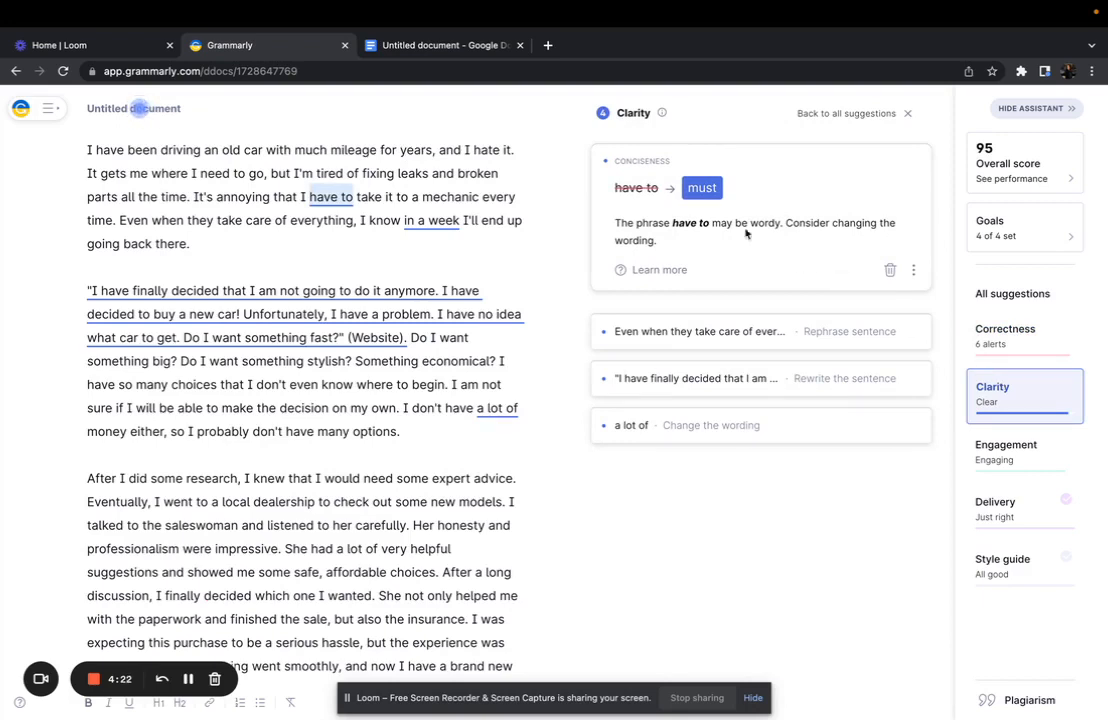
click(697, 190)
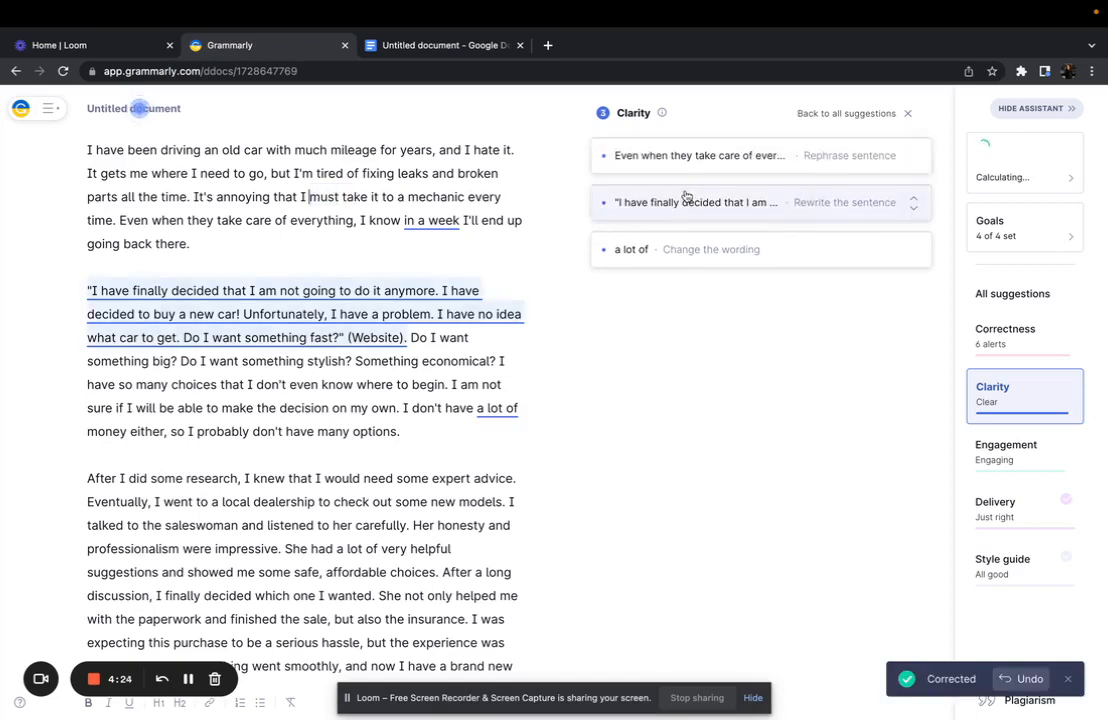
click(676, 162)
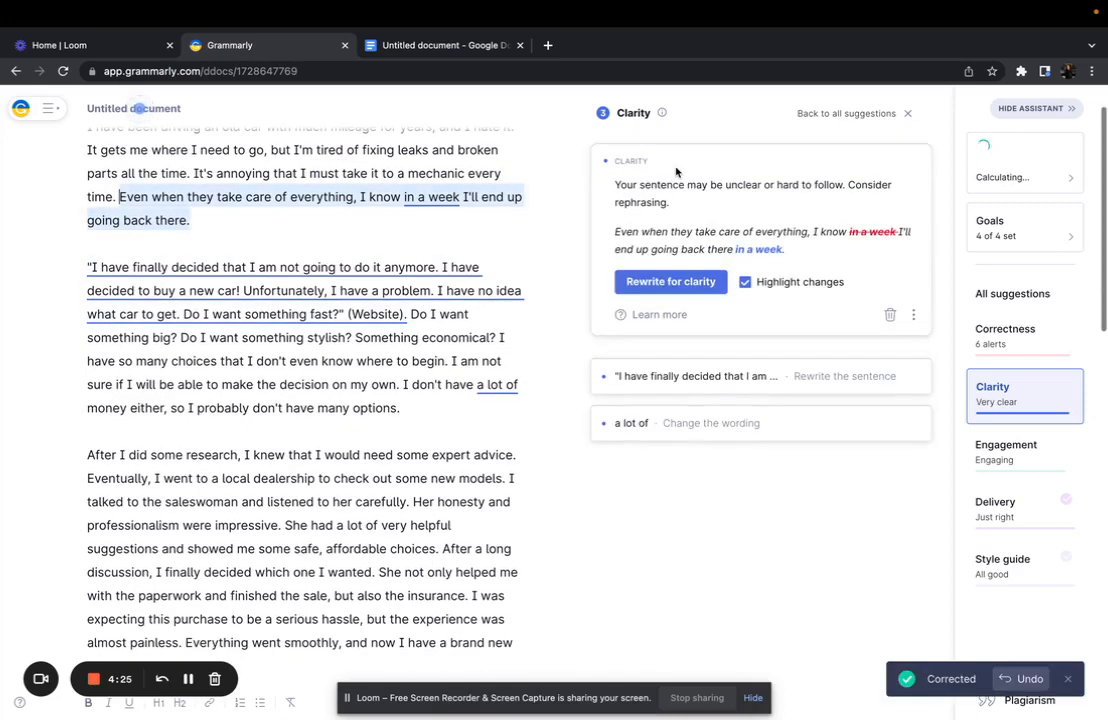
click(664, 281)
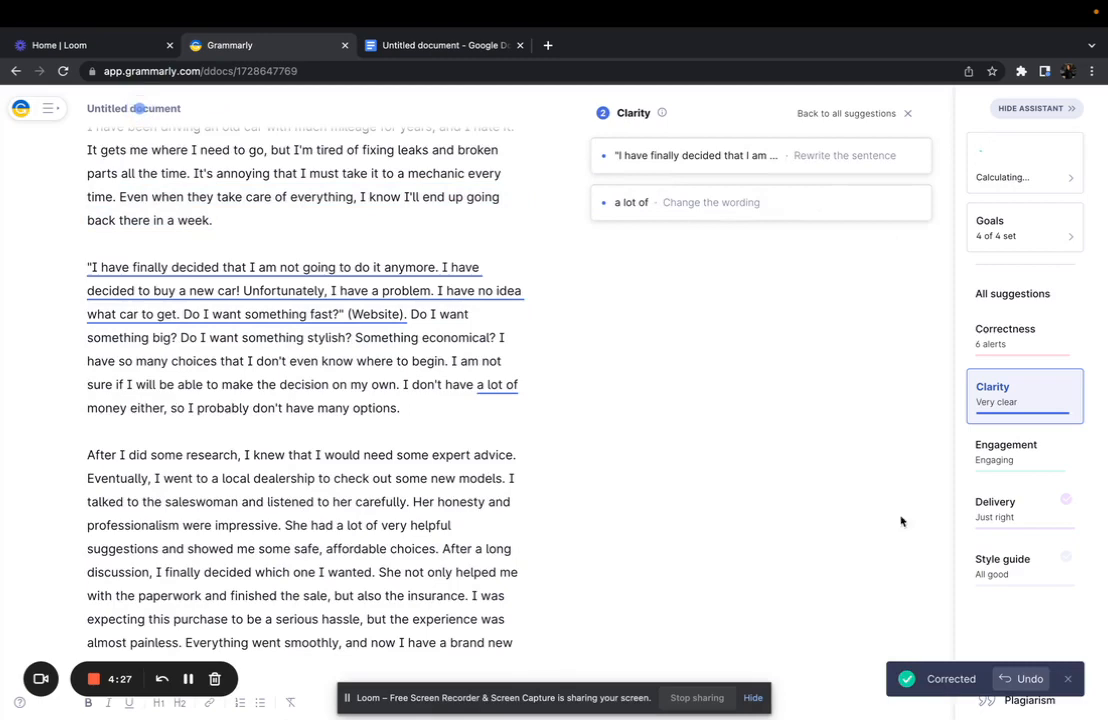
Apply the Engagement suggestions replacing "very helpful" with "constructive" and "serious" with "grave"
click(1038, 457)
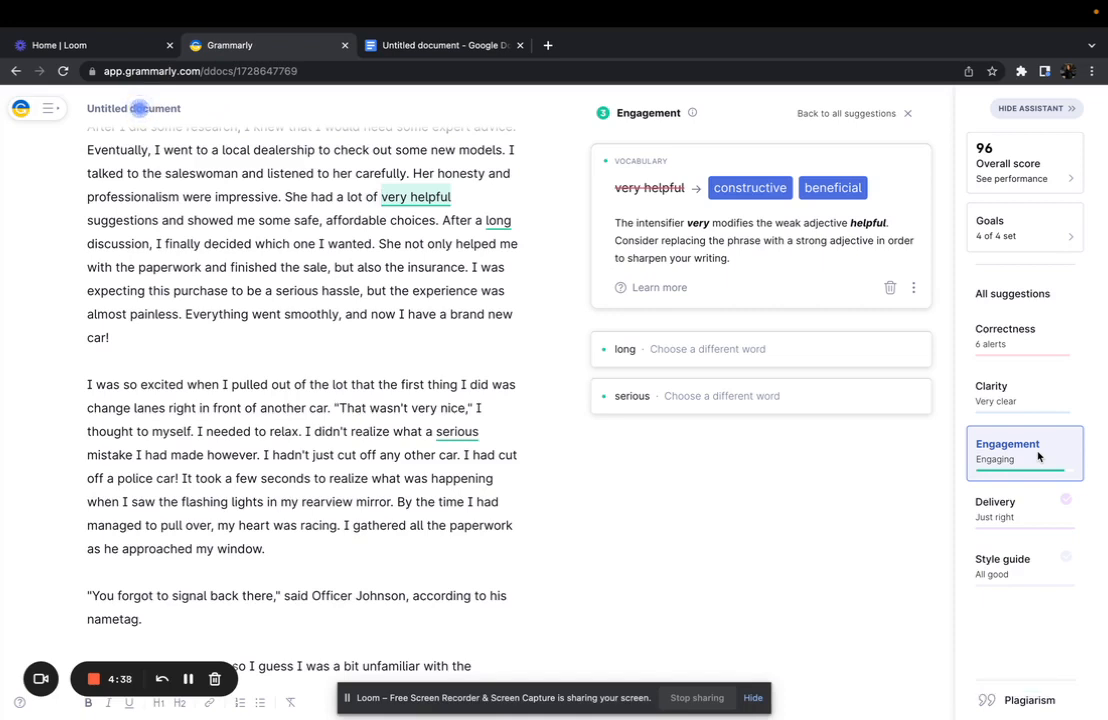
click(744, 188)
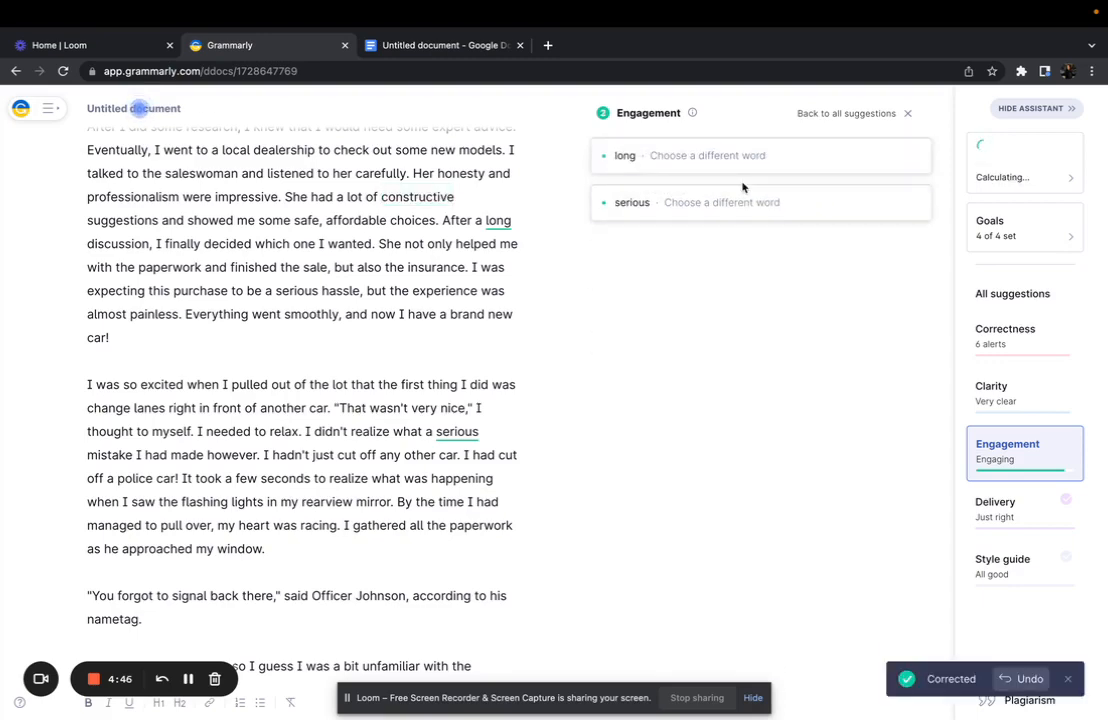
click(724, 208)
click(714, 214)
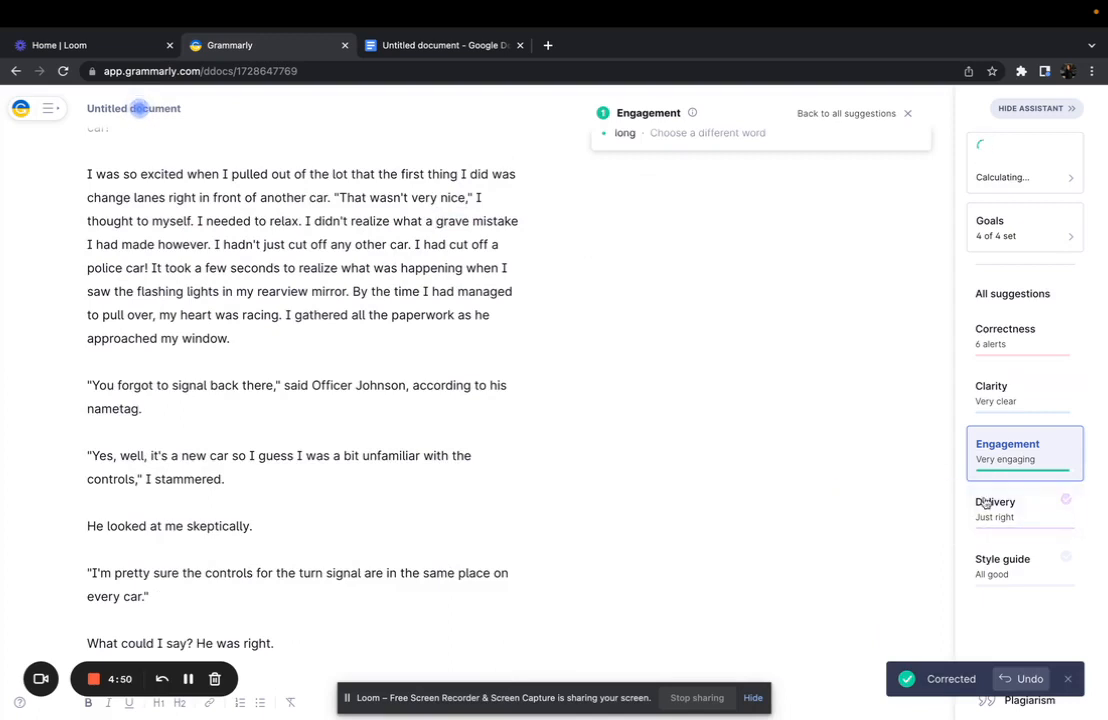
Show the Delivery suggestions and reset the document's writing goals to the defaults
mouse_move(992, 525)
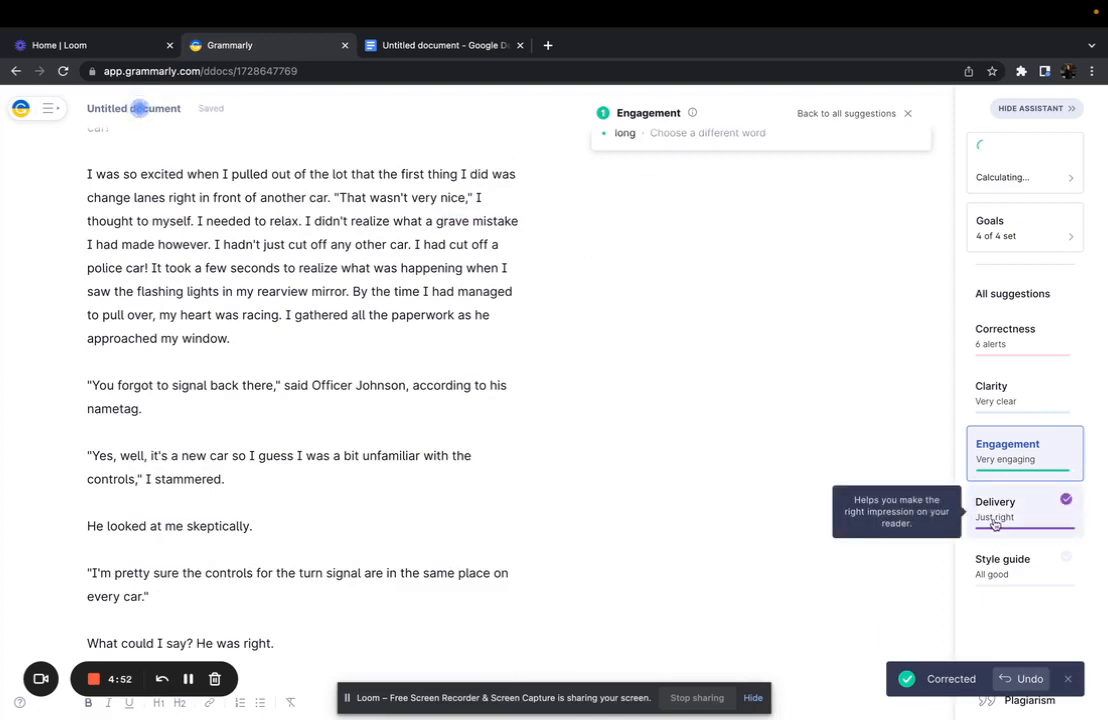
click(995, 523)
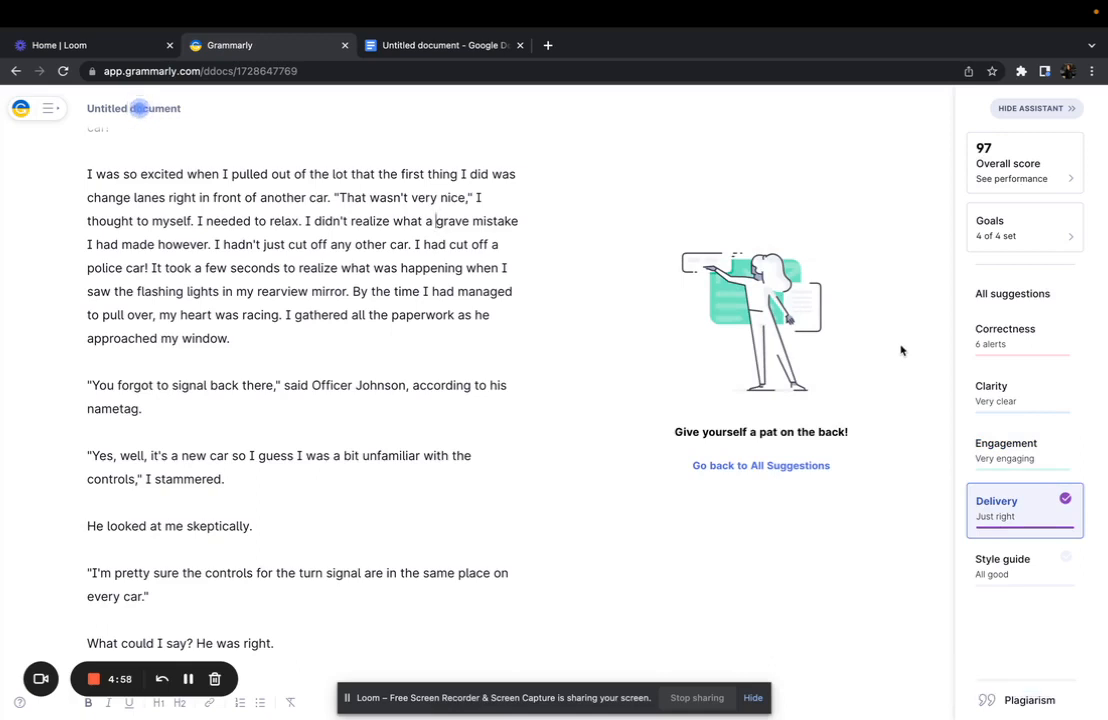
click(997, 222)
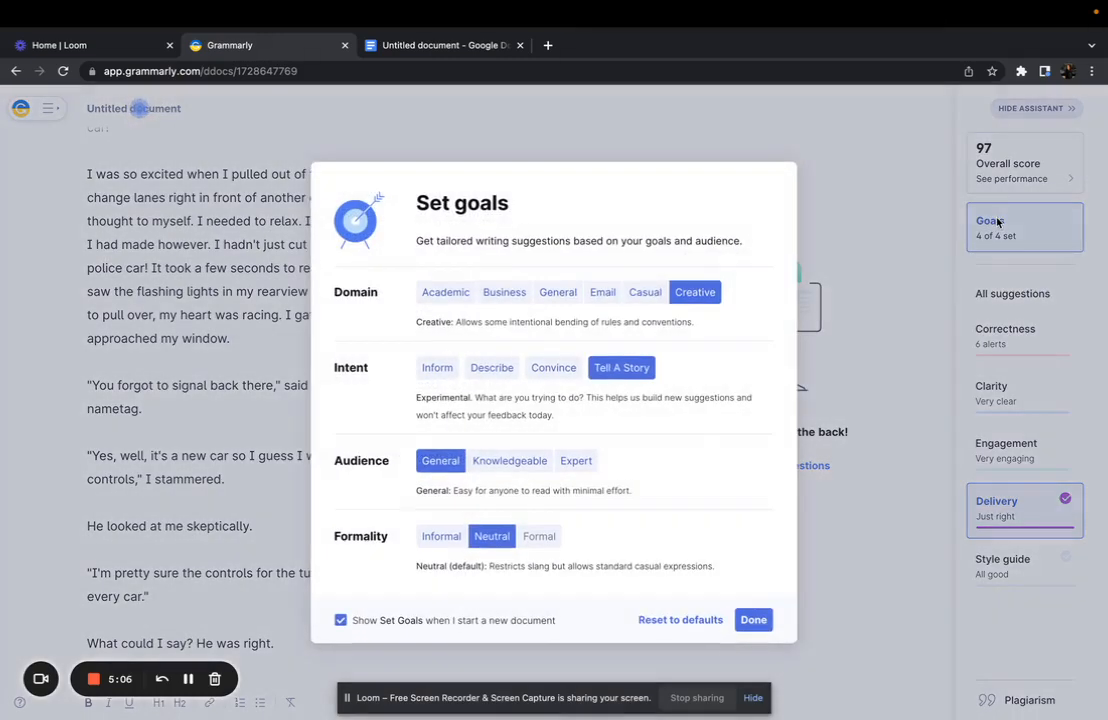
click(672, 621)
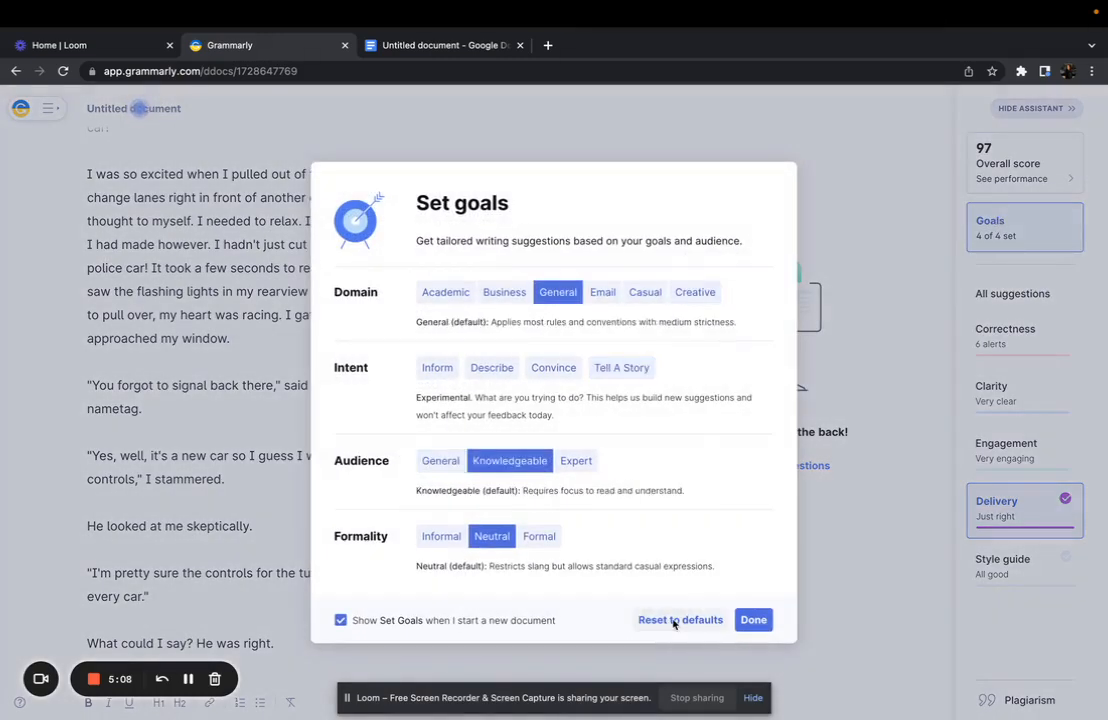
click(754, 621)
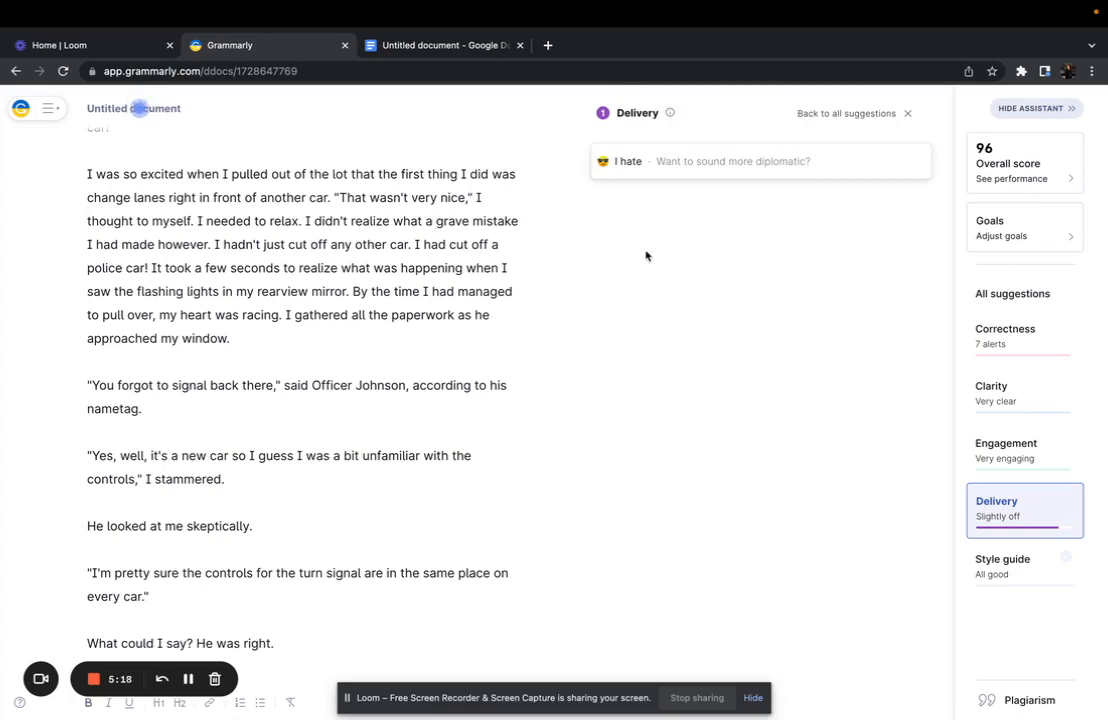
Replace "I hate" with the Delivery suggestion "I wouldn't say I like" and run a plagiarism check on the document
click(607, 160)
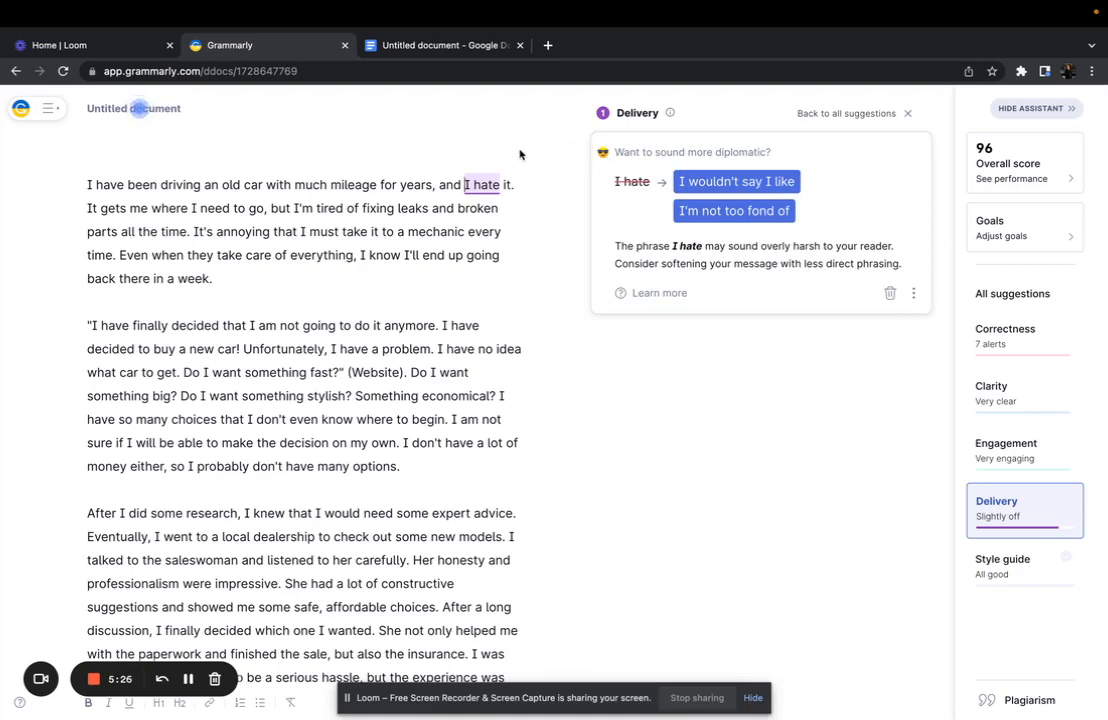
click(696, 182)
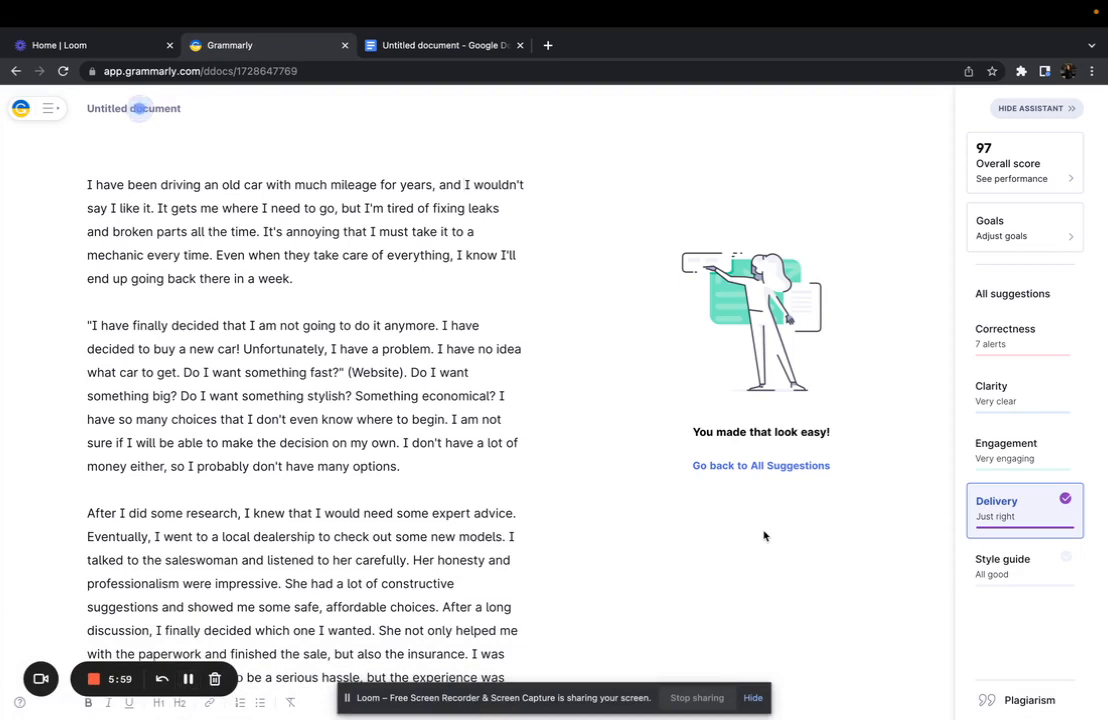
click(1012, 702)
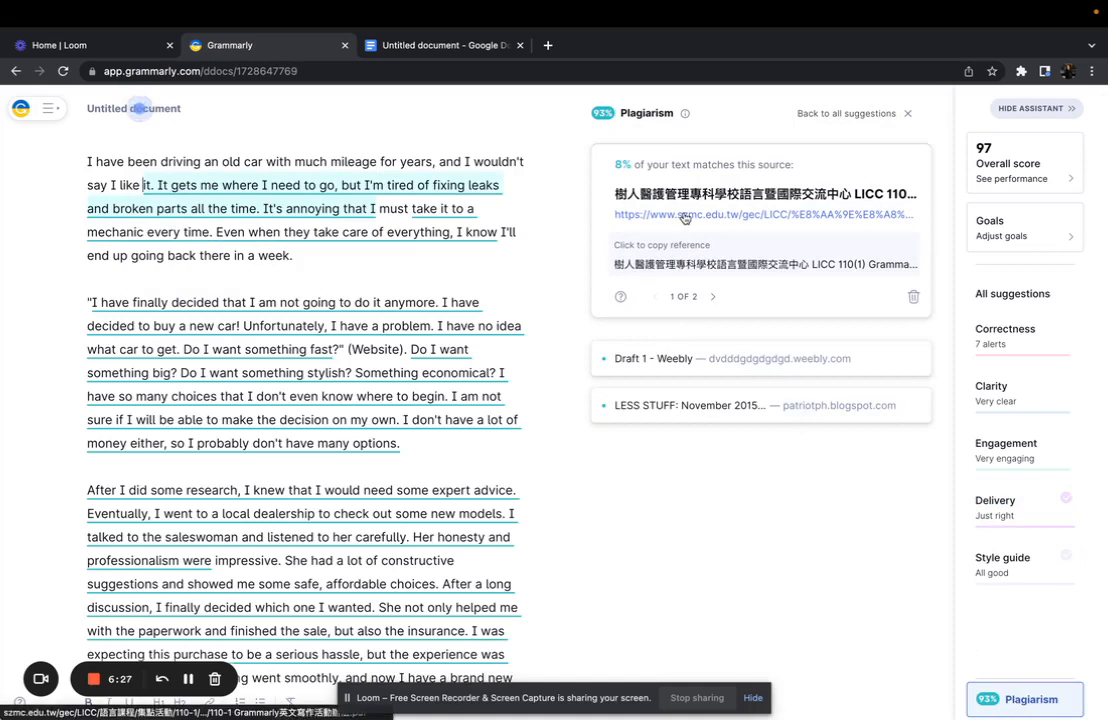
Open the MLA citation guide from the first plagiarism match's reference help, skim the page, and return to the Grammarly document
click(619, 298)
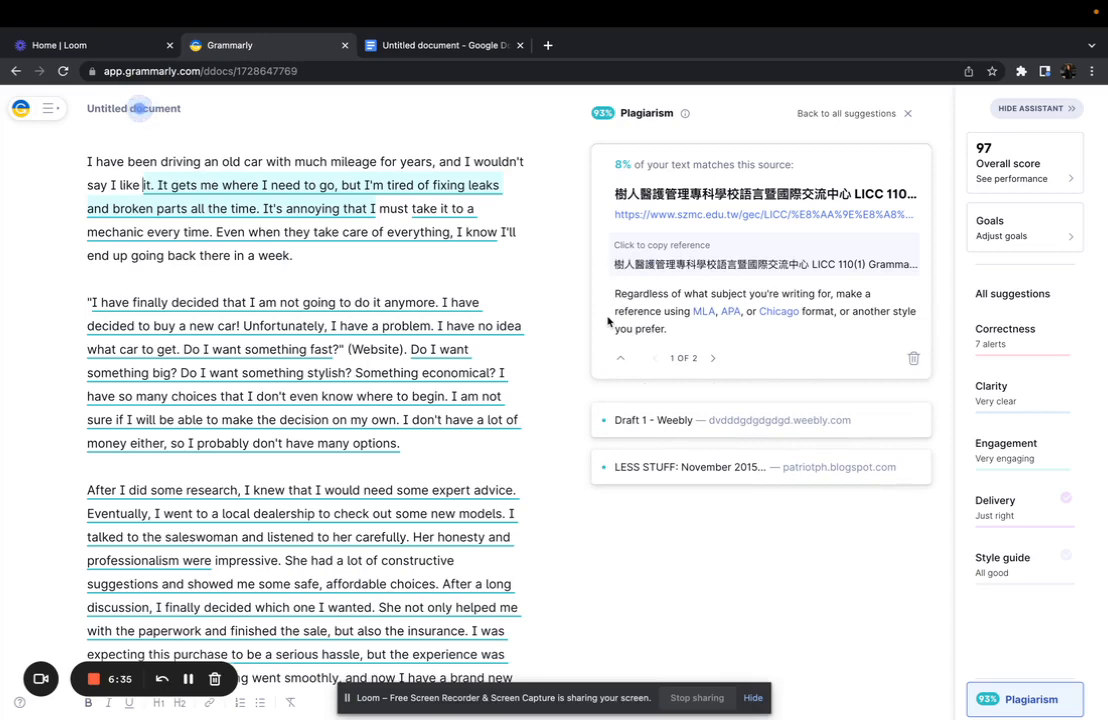
click(706, 312)
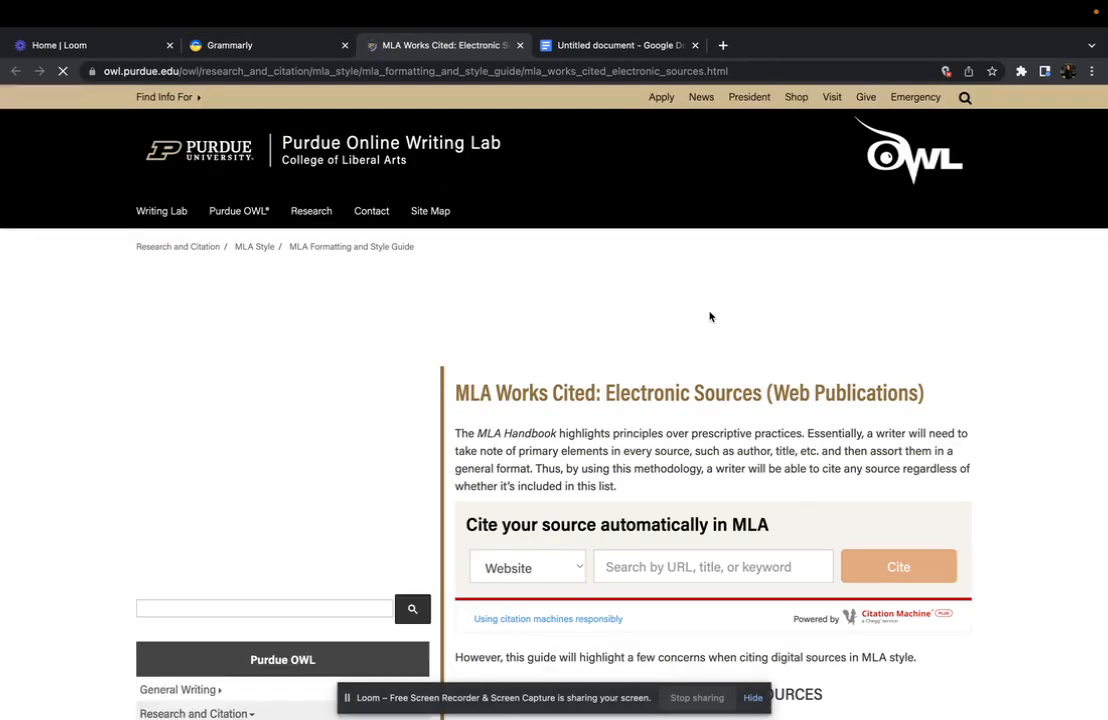
scroll(710, 317, down, 2)
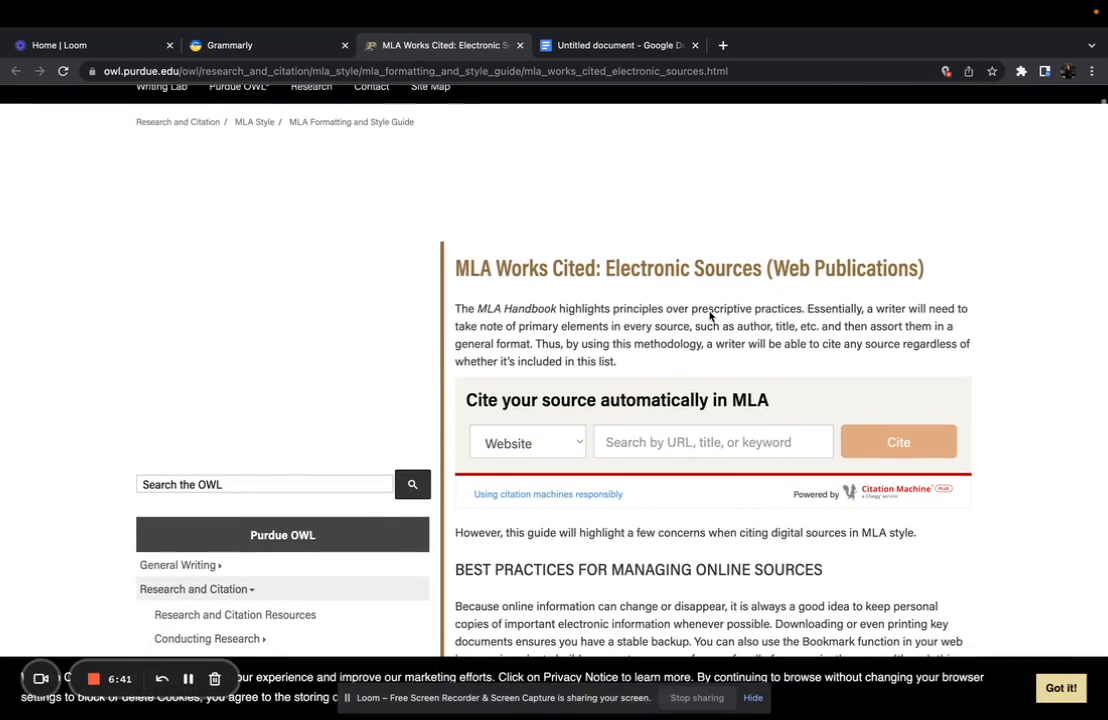
scroll(710, 317, down, 3)
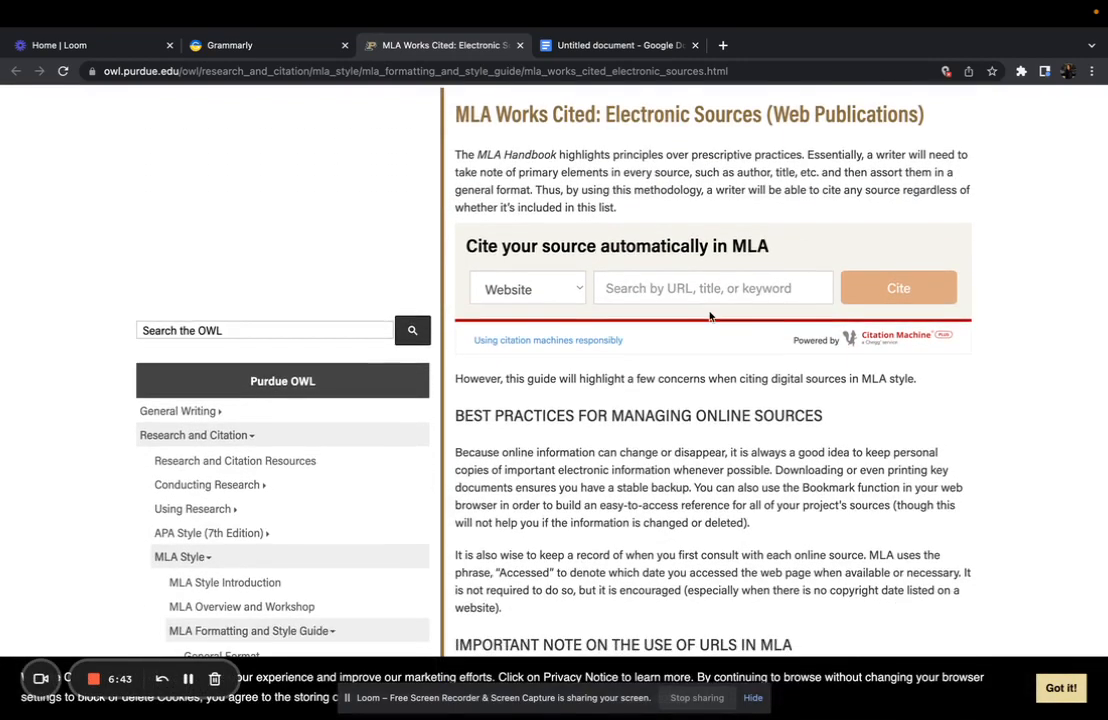
scroll(710, 316, up, 5)
click(290, 47)
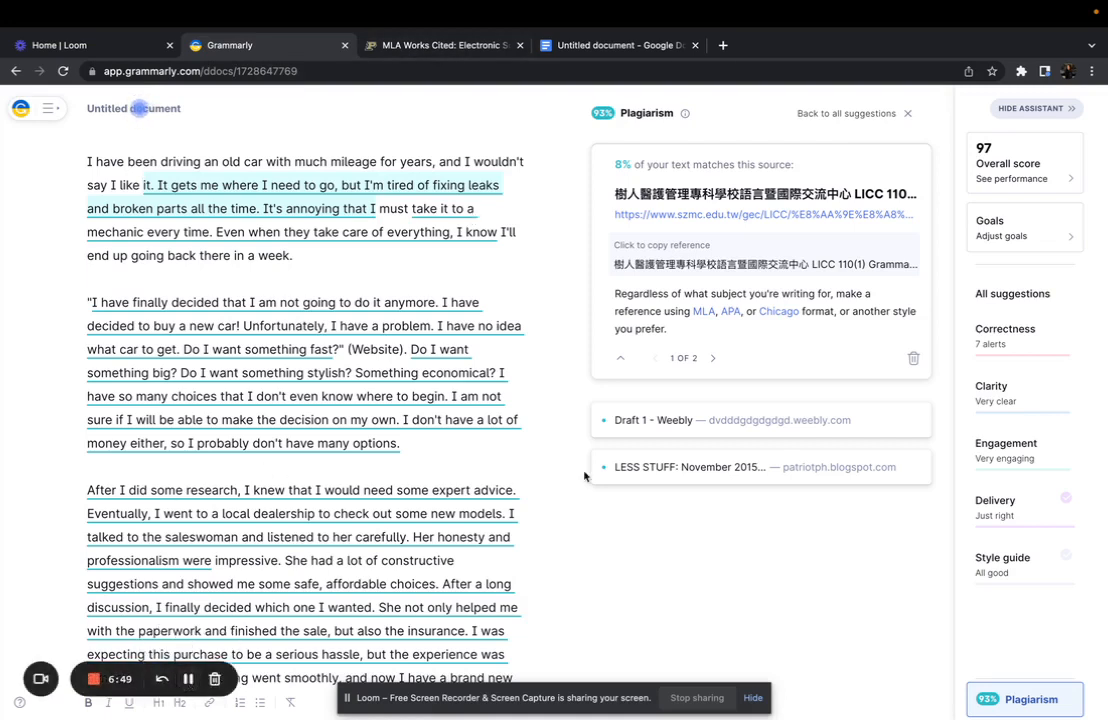
Review the document's performance statistics, including word count, readability and vocabulary, and download them as a PDF report
click(997, 176)
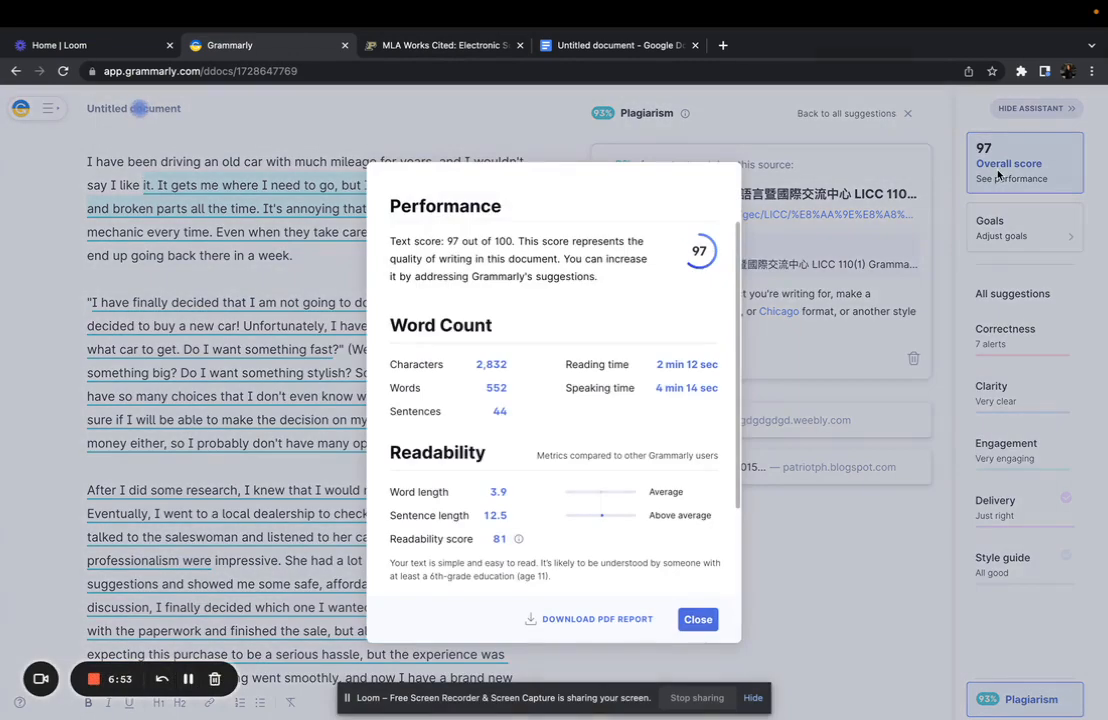
scroll(614, 335, down, 1)
scroll(614, 335, down, 2)
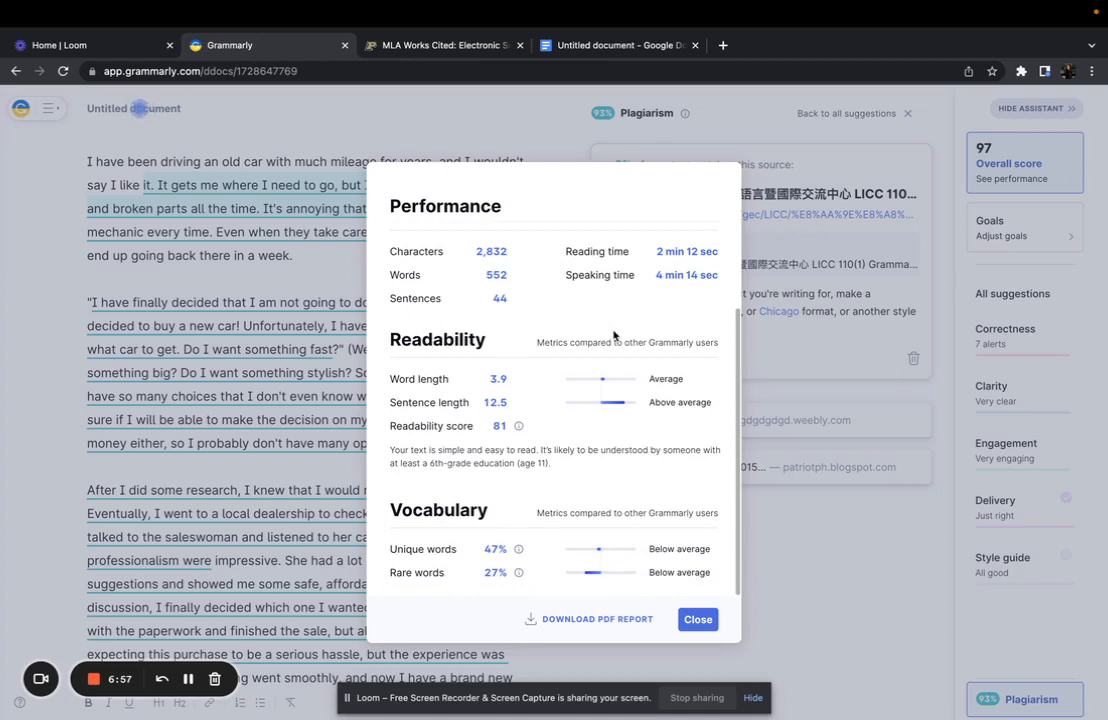
scroll(614, 335, up, 3)
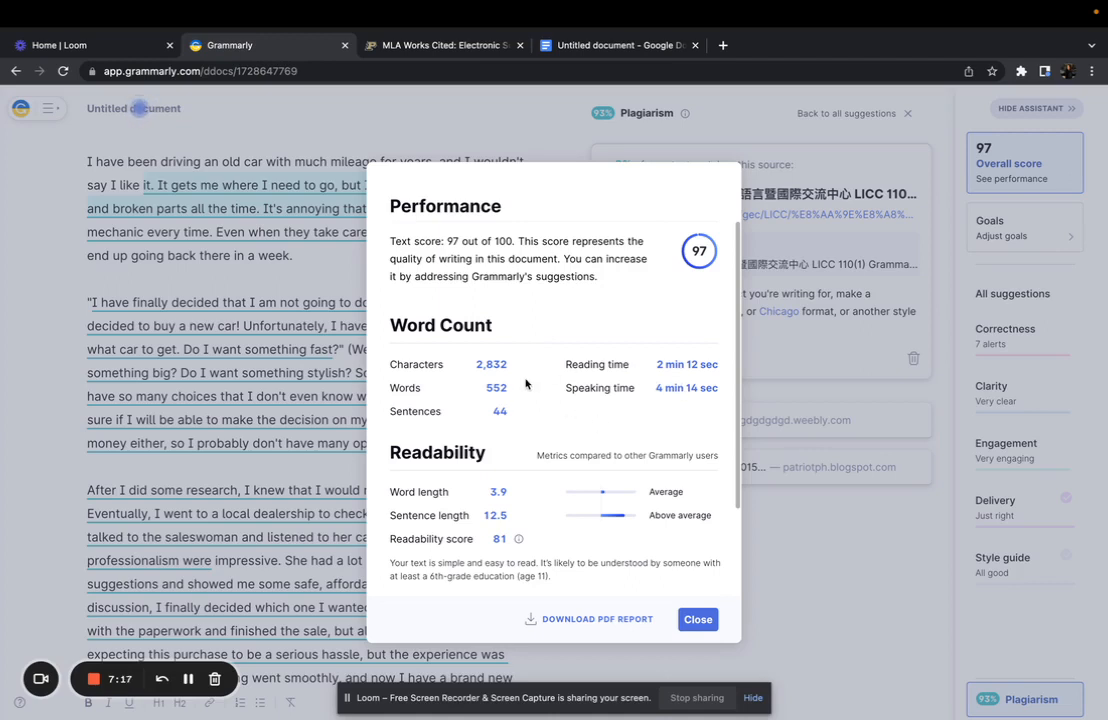
scroll(527, 408, down, 2)
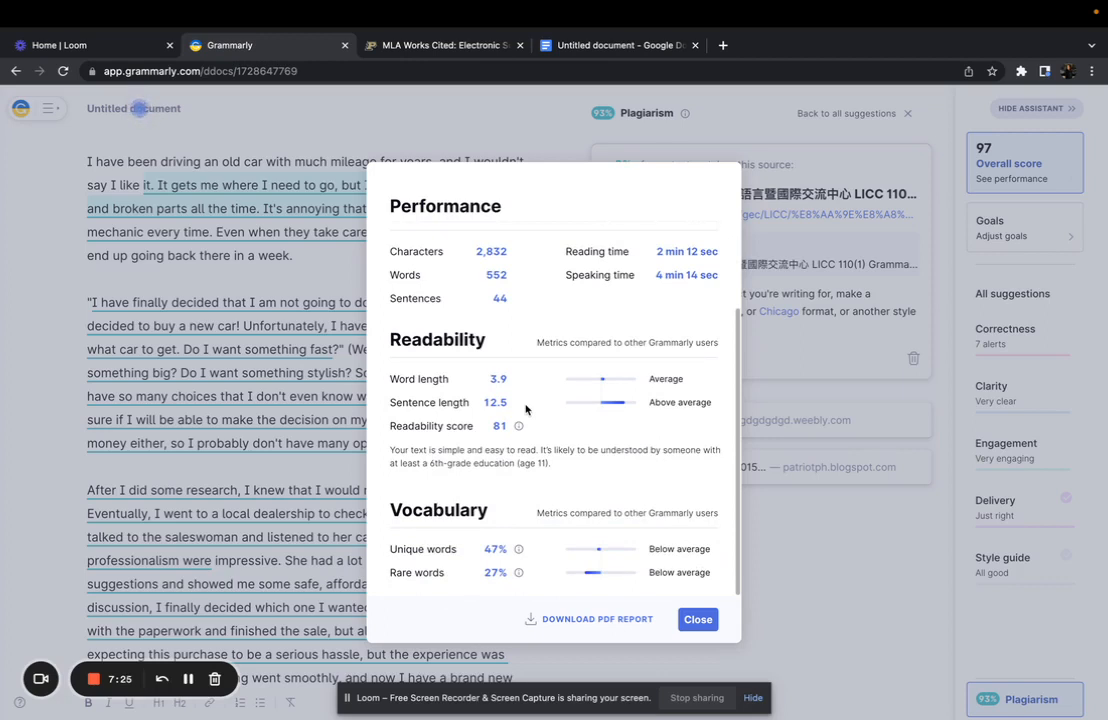
click(558, 620)
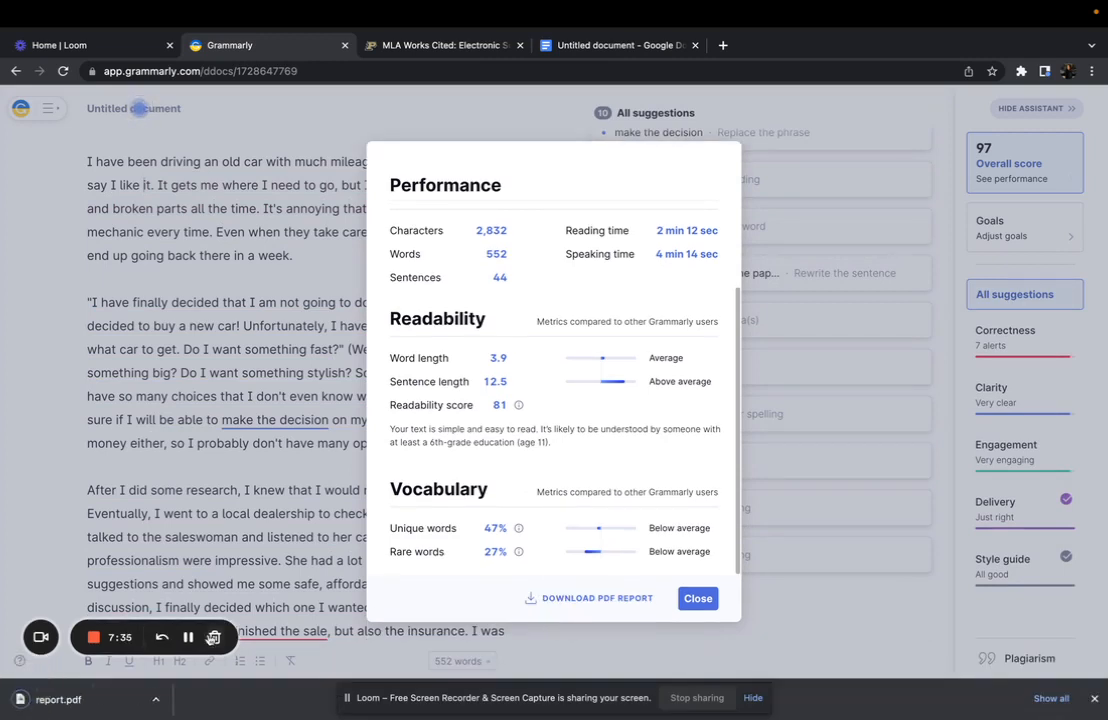
Open report.pdf, examine its metrics, writing issues, annotated essay and list of suggestions and sources, then return to the essay and dismiss the performance overview
click(58, 699)
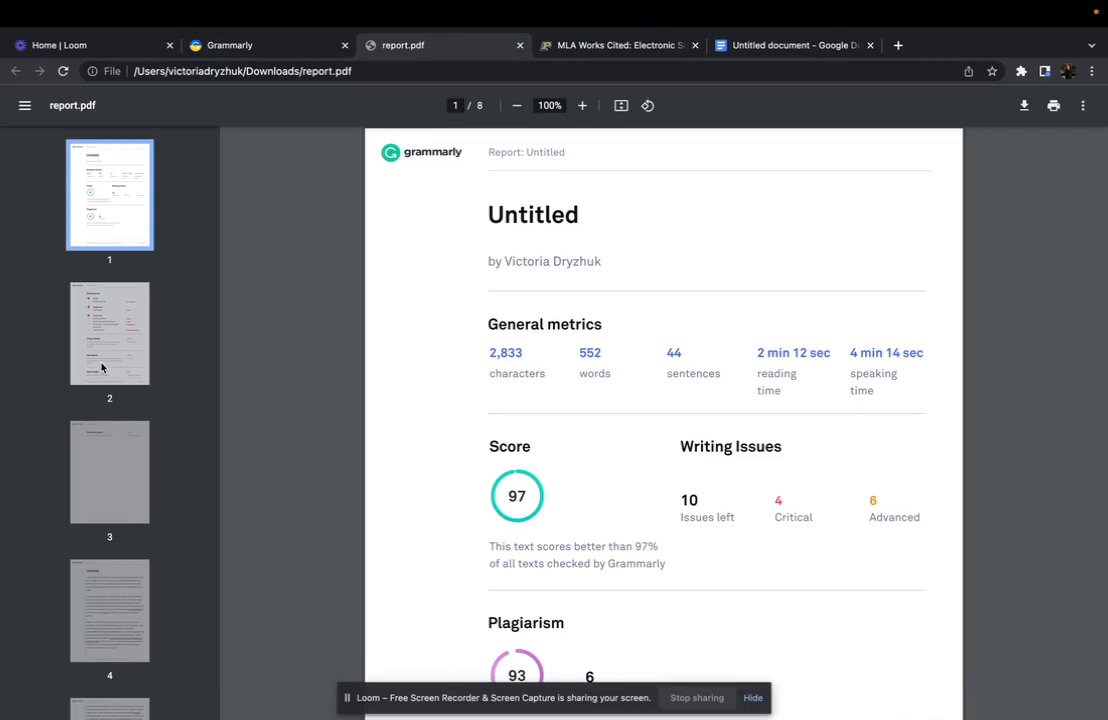
click(102, 368)
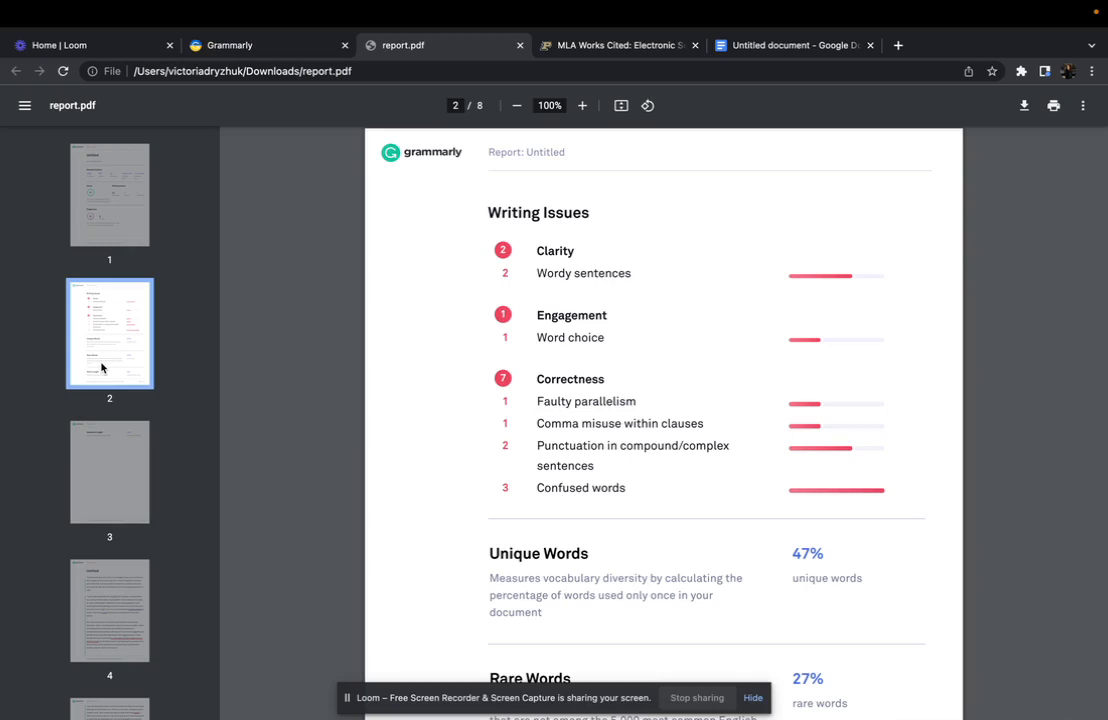
click(101, 583)
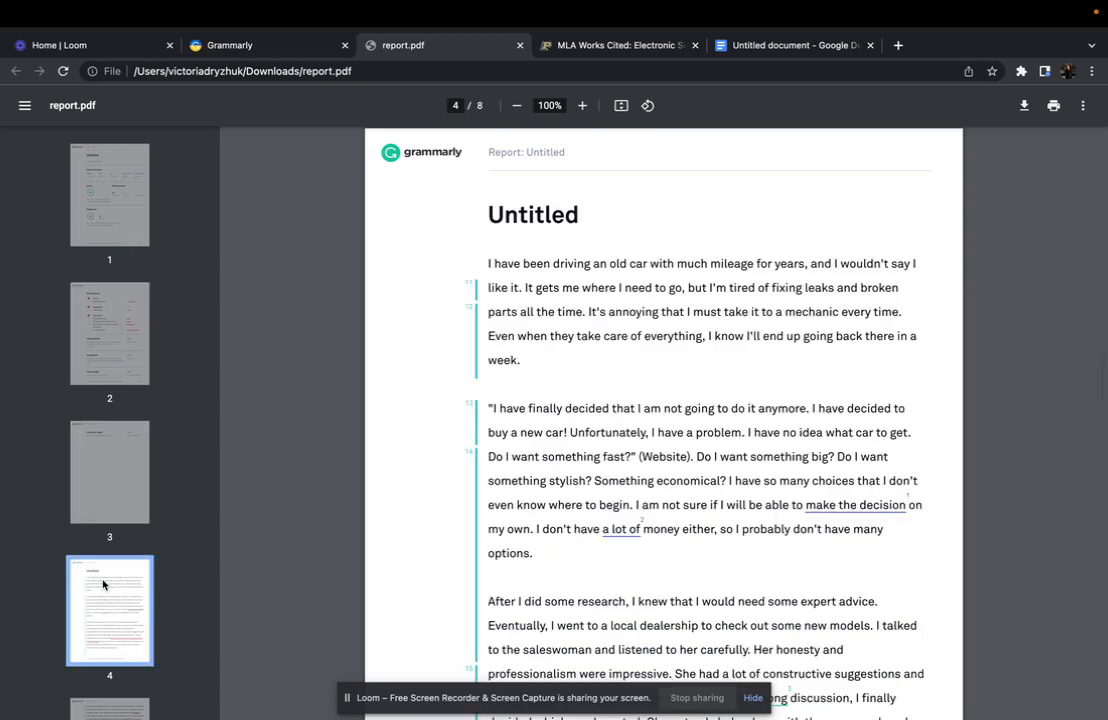
scroll(103, 585, down, 2)
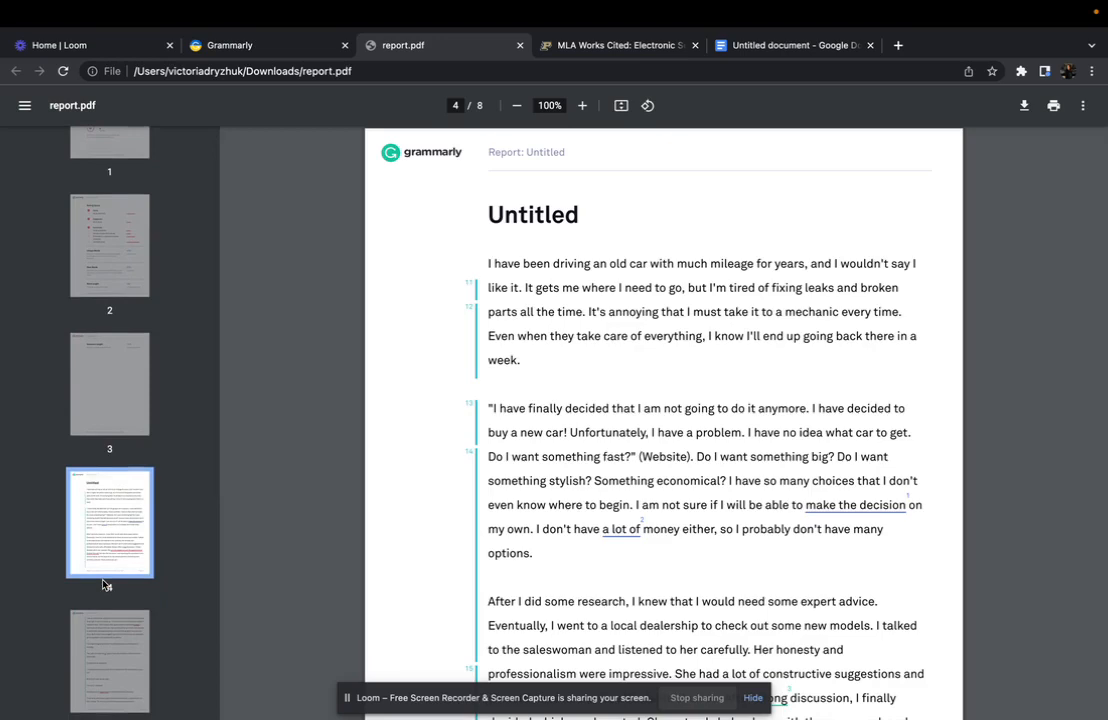
scroll(103, 585, down, 2)
click(103, 585)
scroll(103, 585, down, 3)
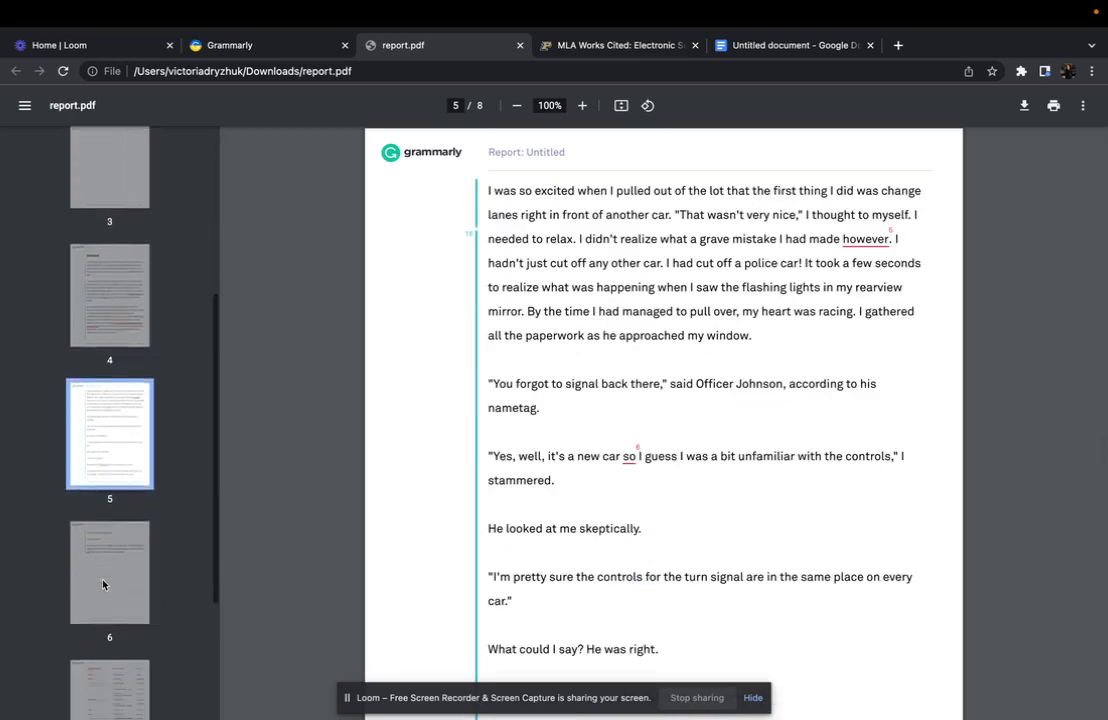
scroll(104, 640, down, 1)
click(104, 651)
scroll(104, 651, down, 1)
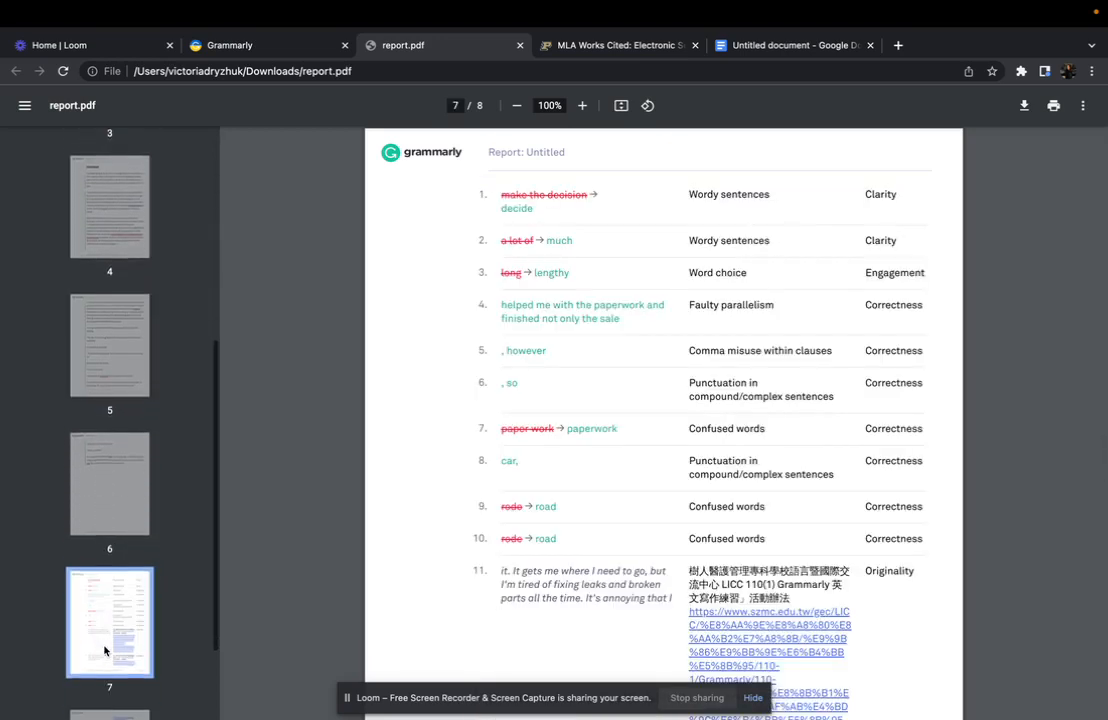
scroll(104, 651, down, 1)
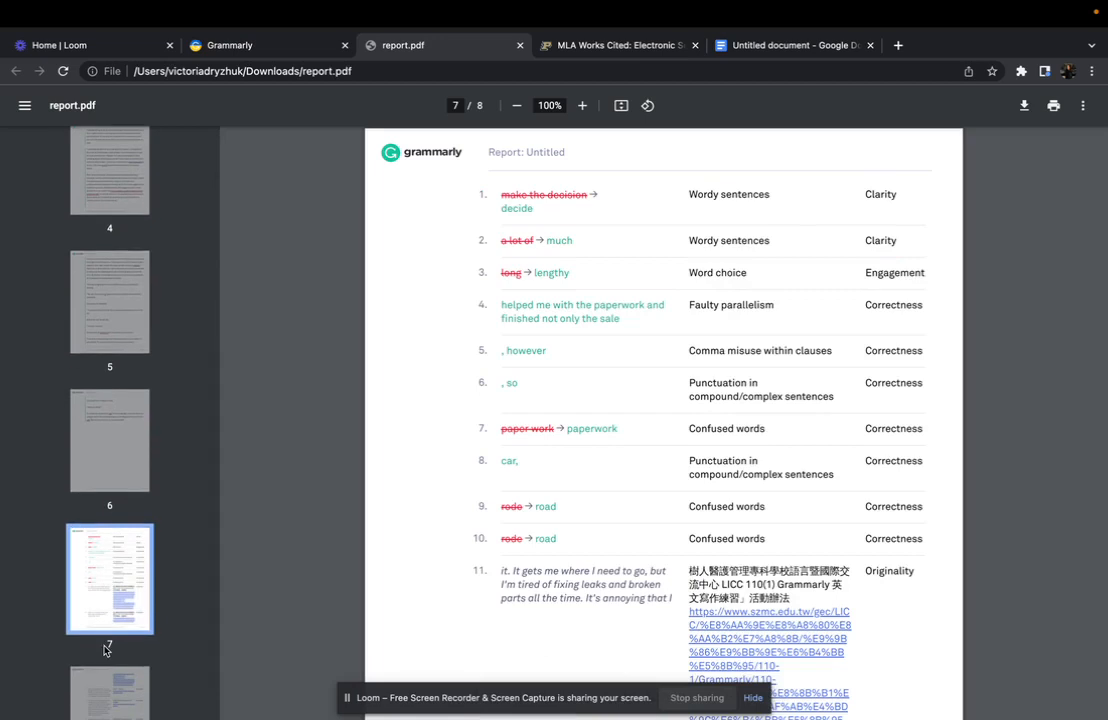
scroll(104, 651, down, 2)
click(104, 651)
scroll(104, 651, down, 2)
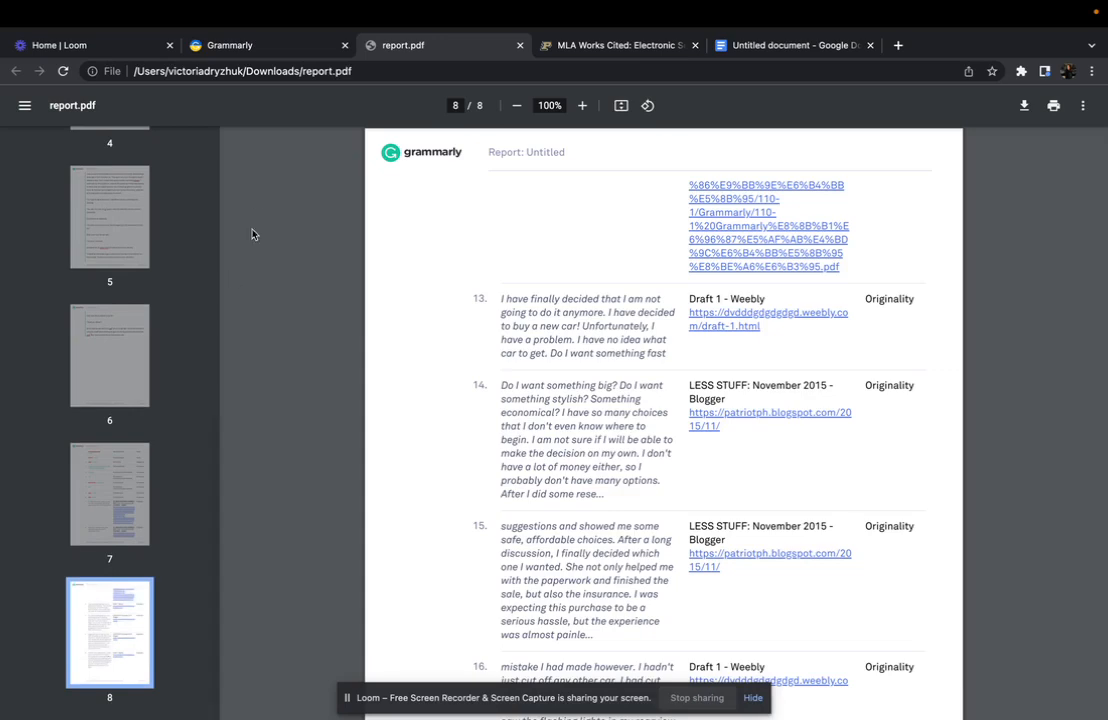
click(258, 50)
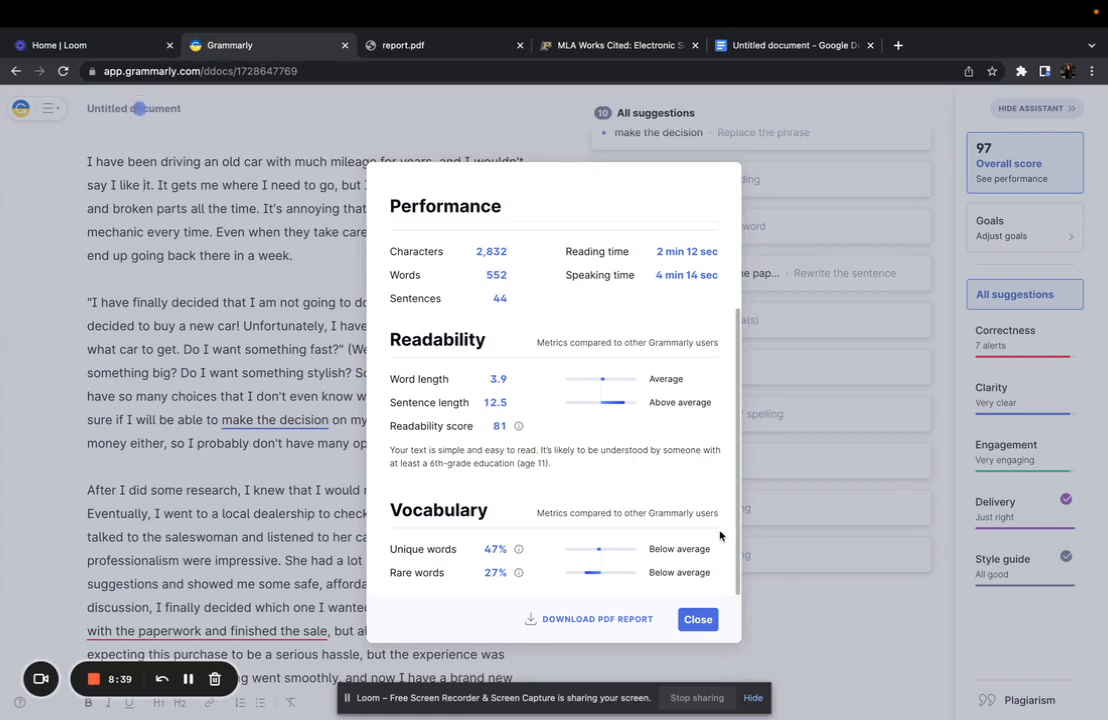
click(701, 619)
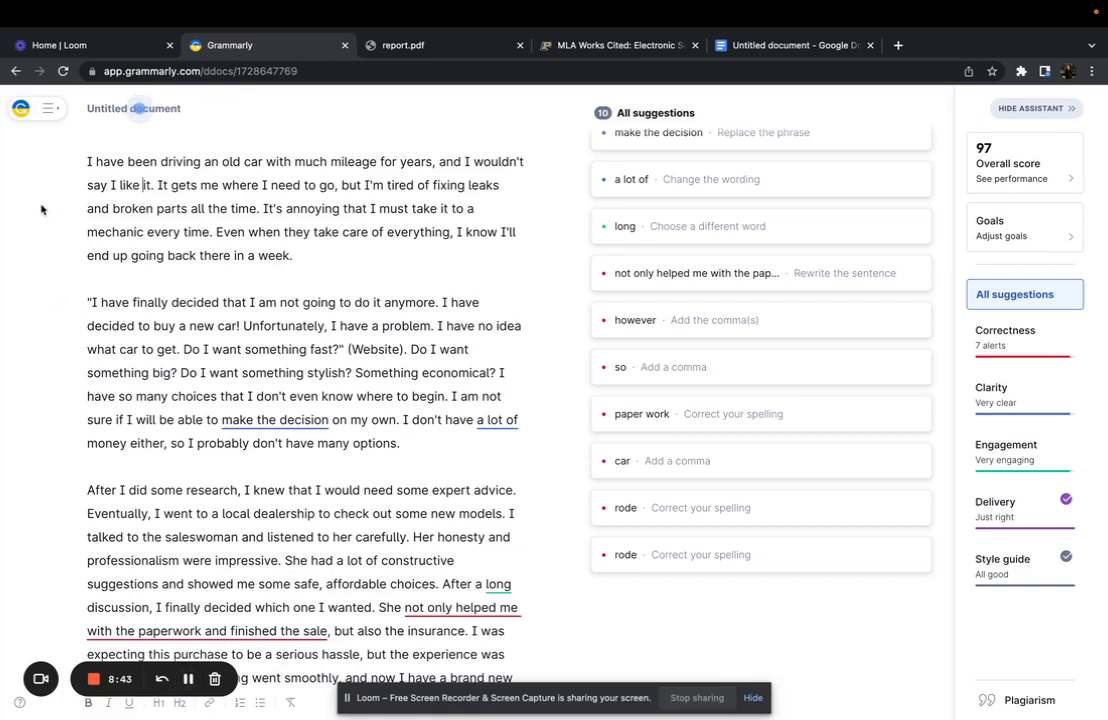
Set the primary language to Ukrainian in the account's language customization settings
click(49, 108)
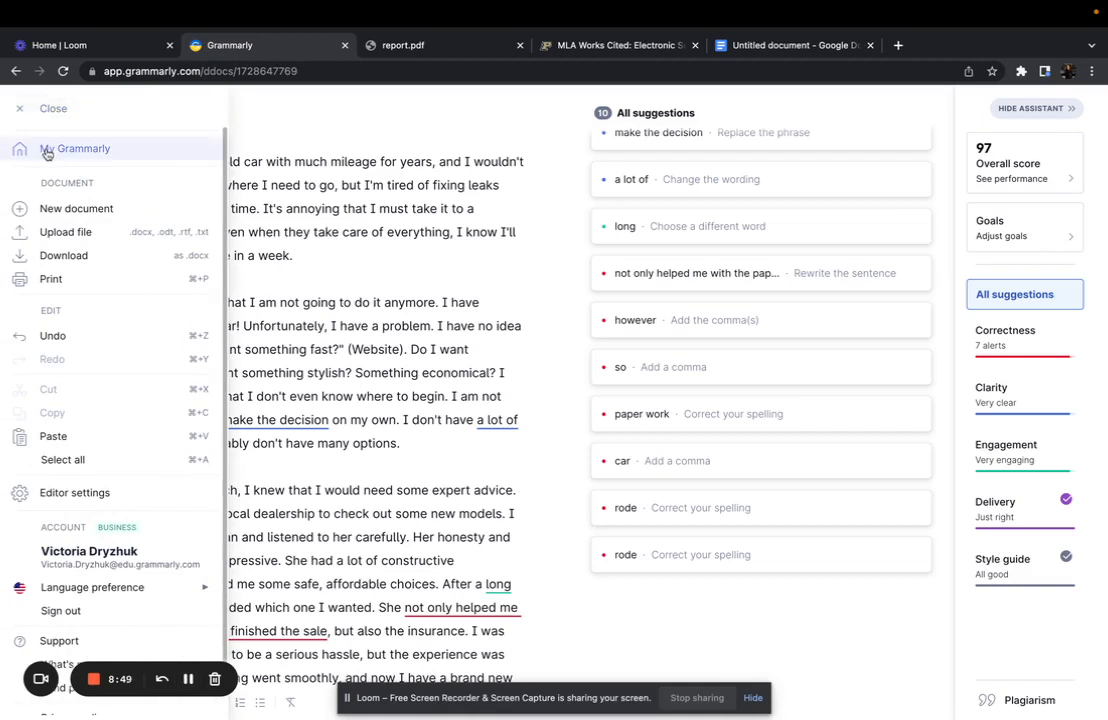
click(46, 153)
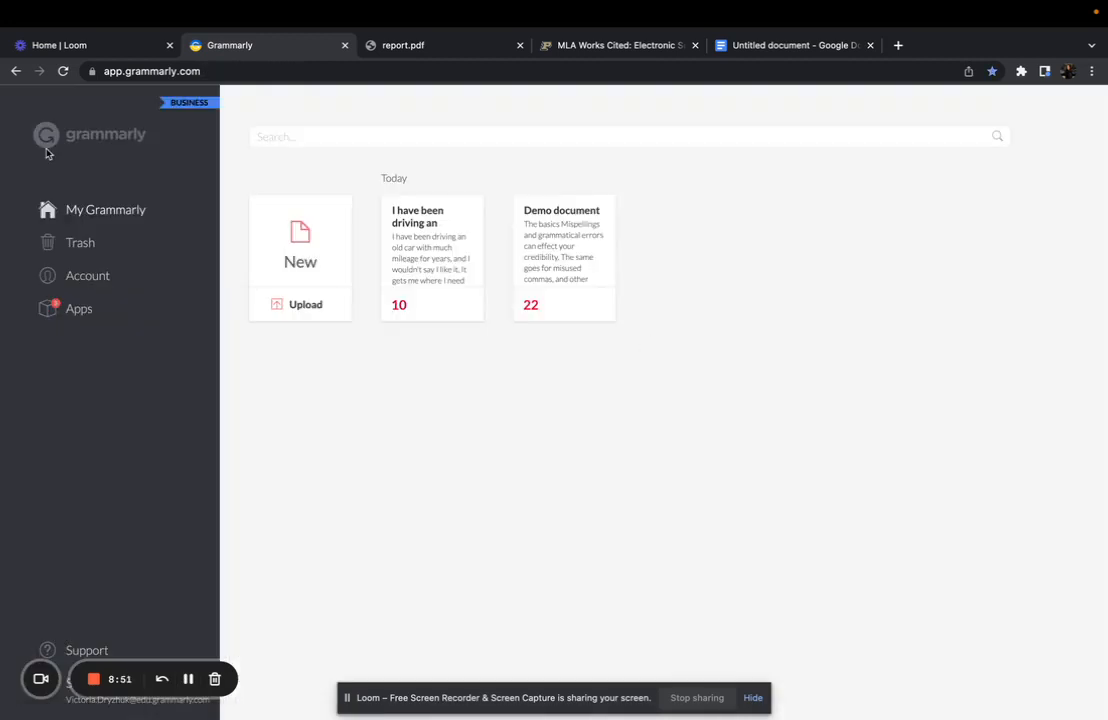
click(67, 278)
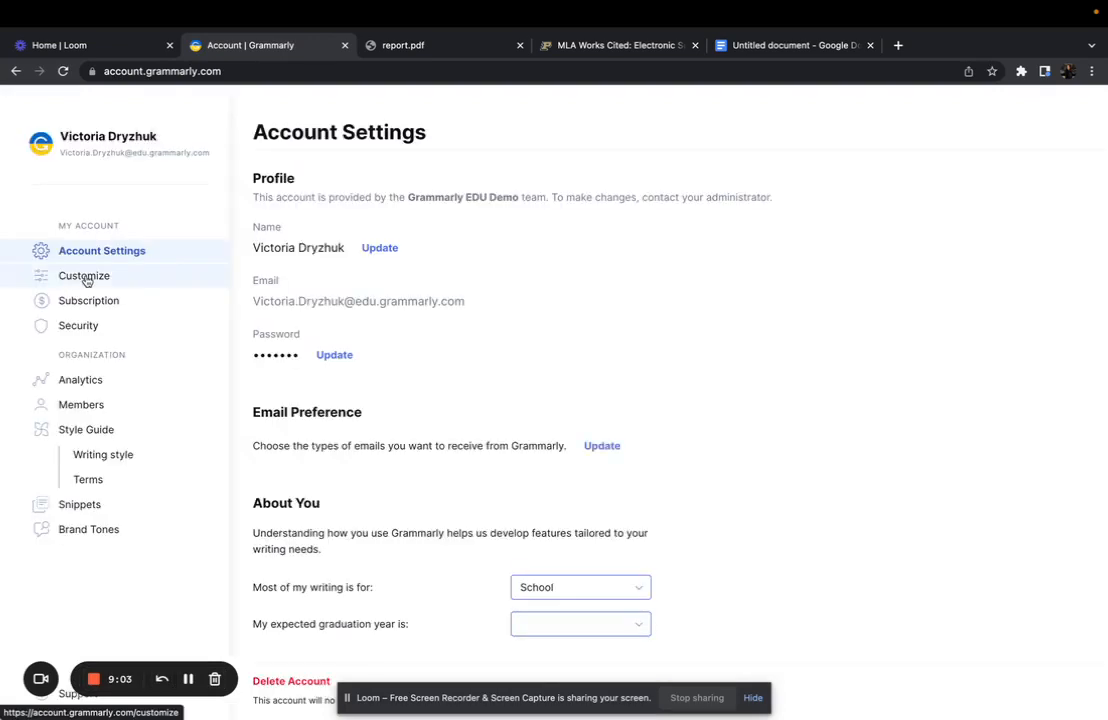
click(86, 280)
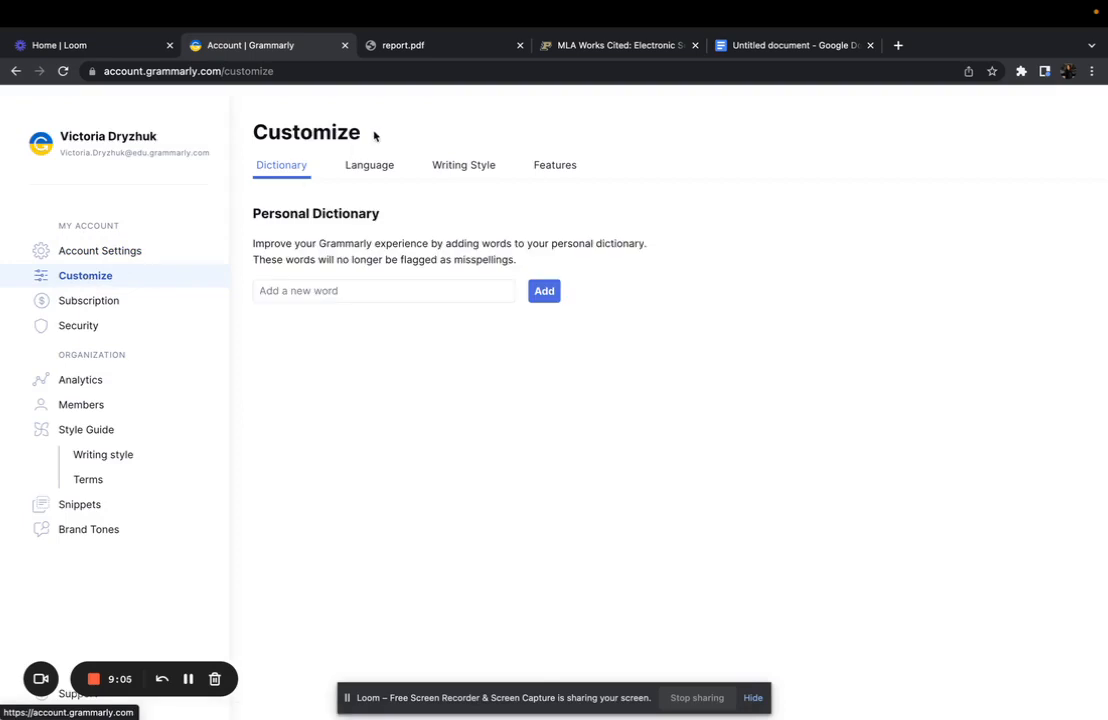
click(369, 168)
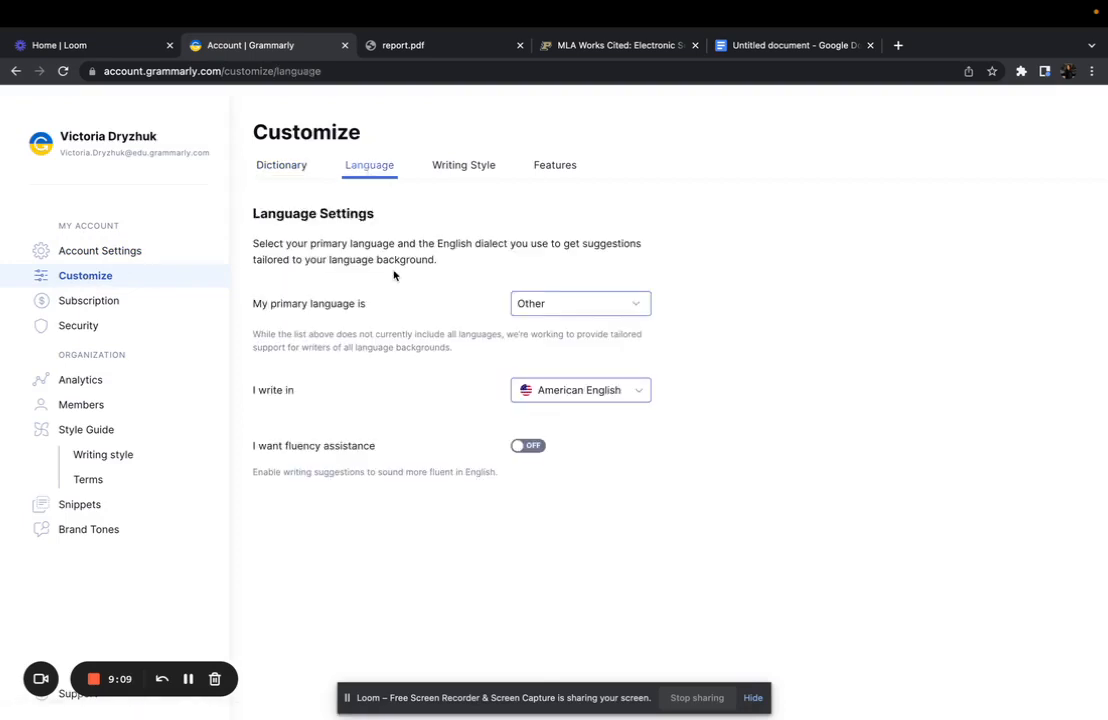
click(537, 306)
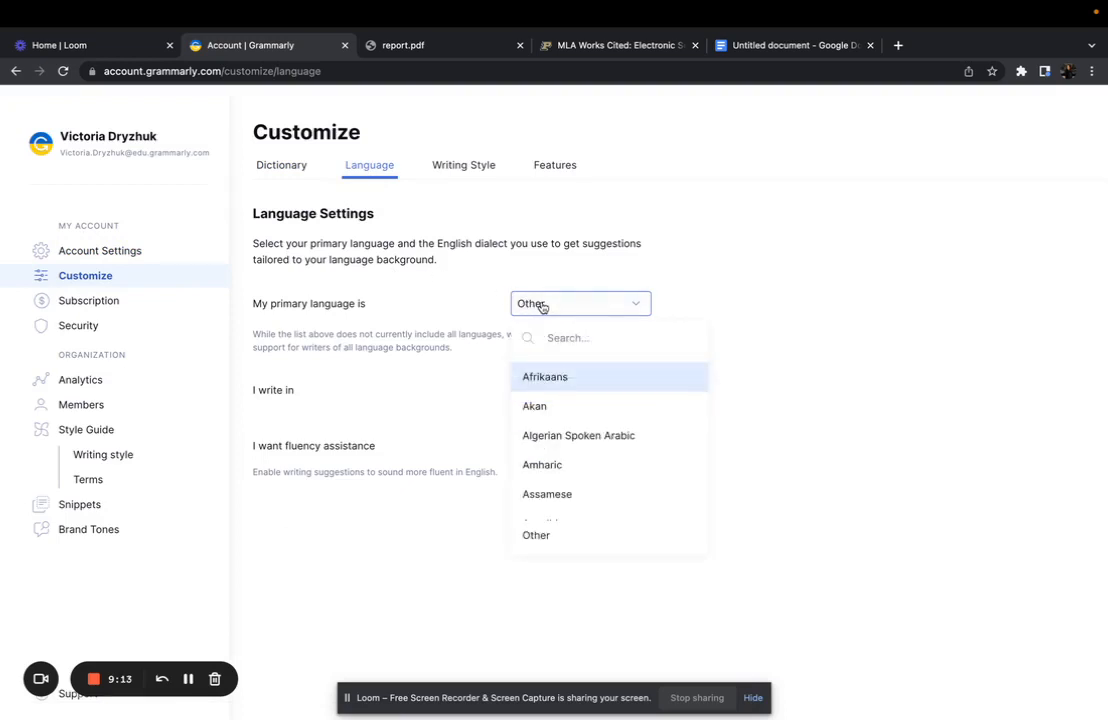
click(543, 344)
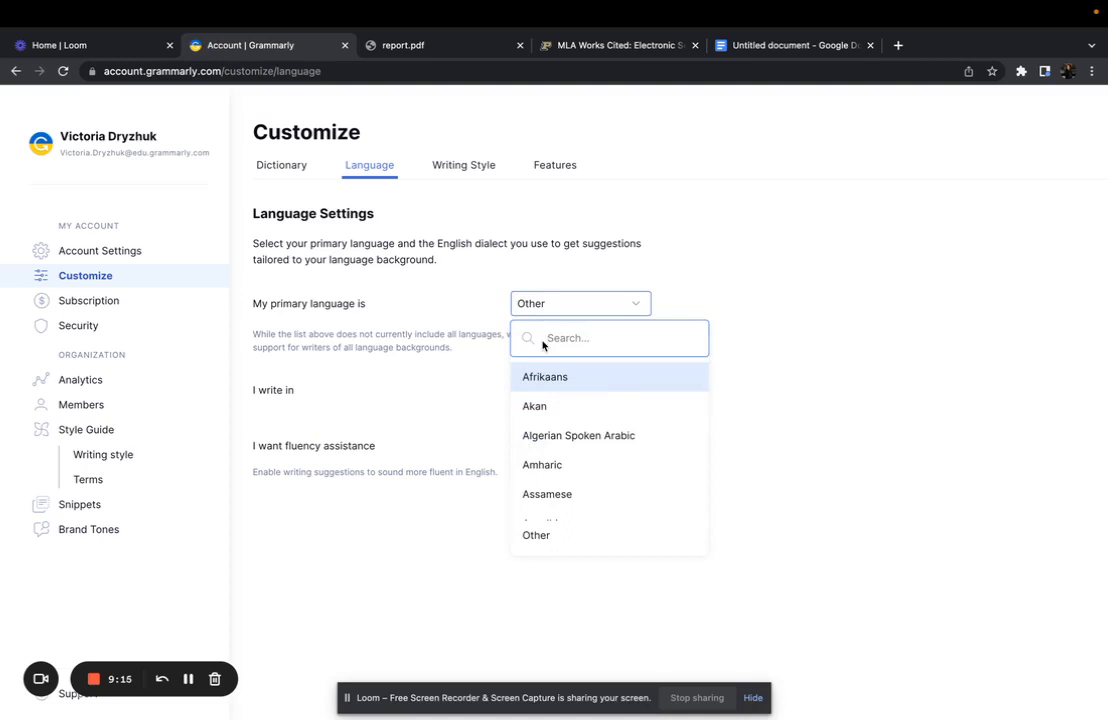
text(uk)
click(542, 403)
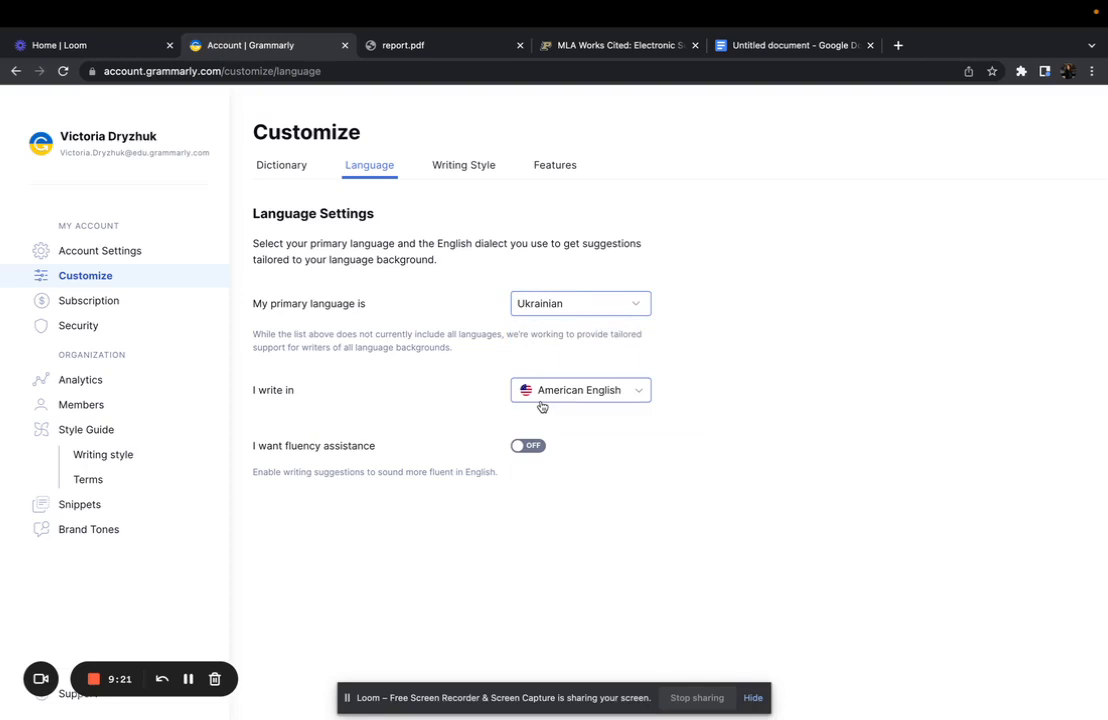
Select American English as the writing dialect, turn on fluency assistance, and return to the My Grammarly home page
click(577, 402)
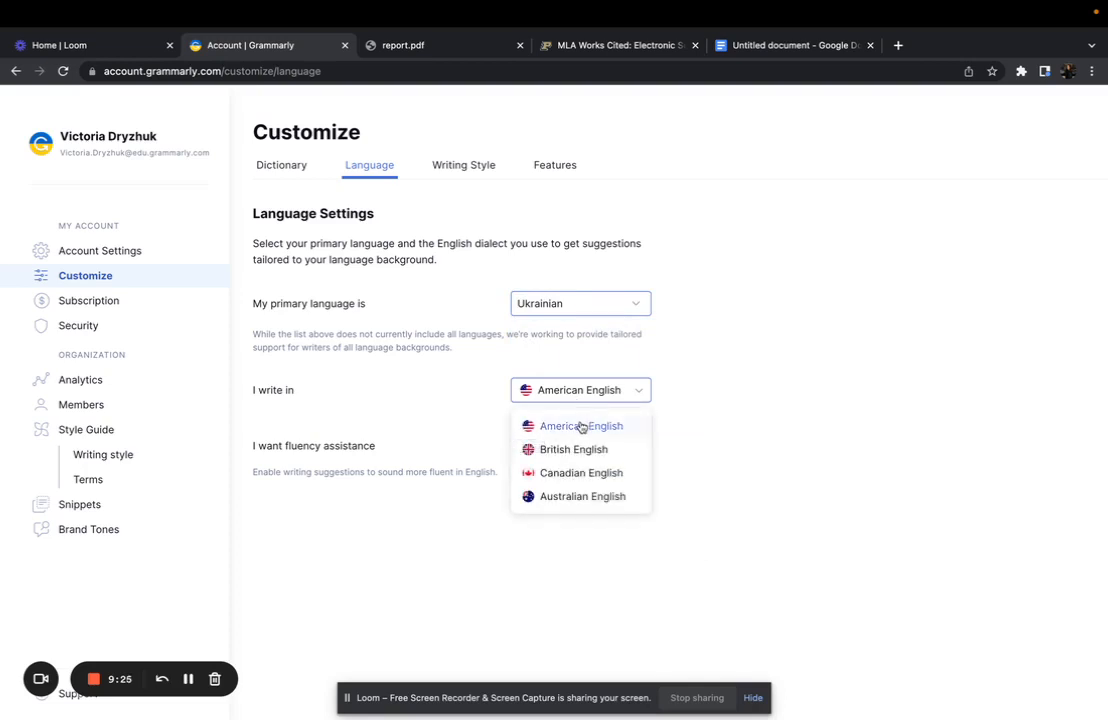
click(581, 427)
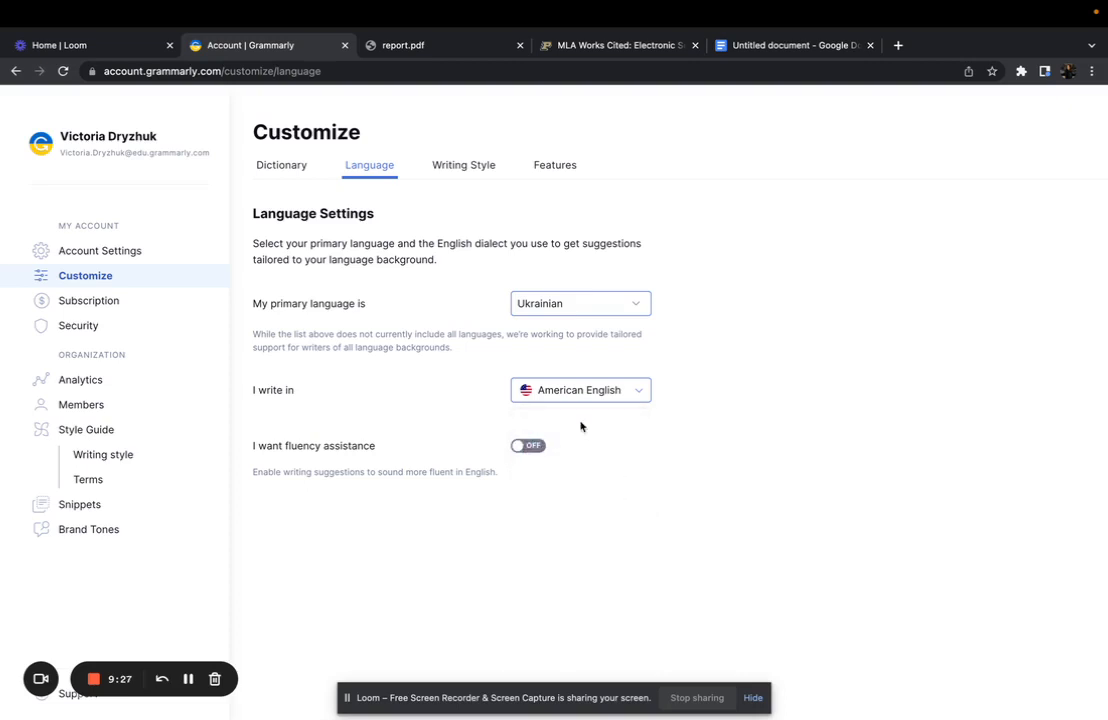
click(536, 450)
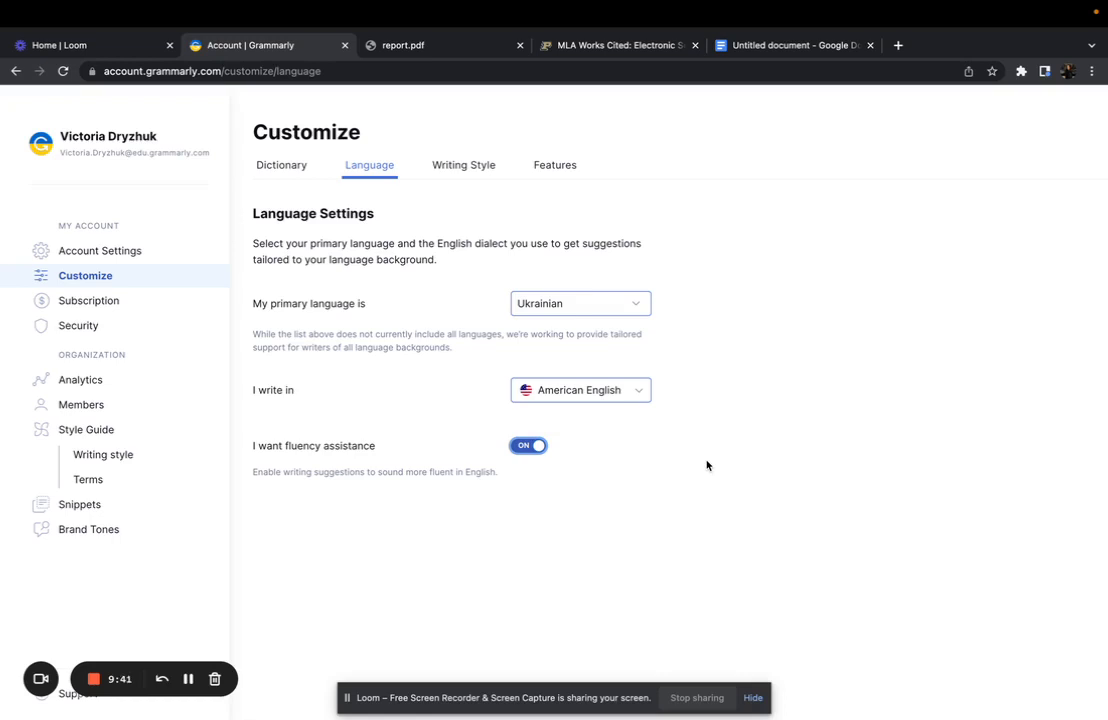
click(53, 150)
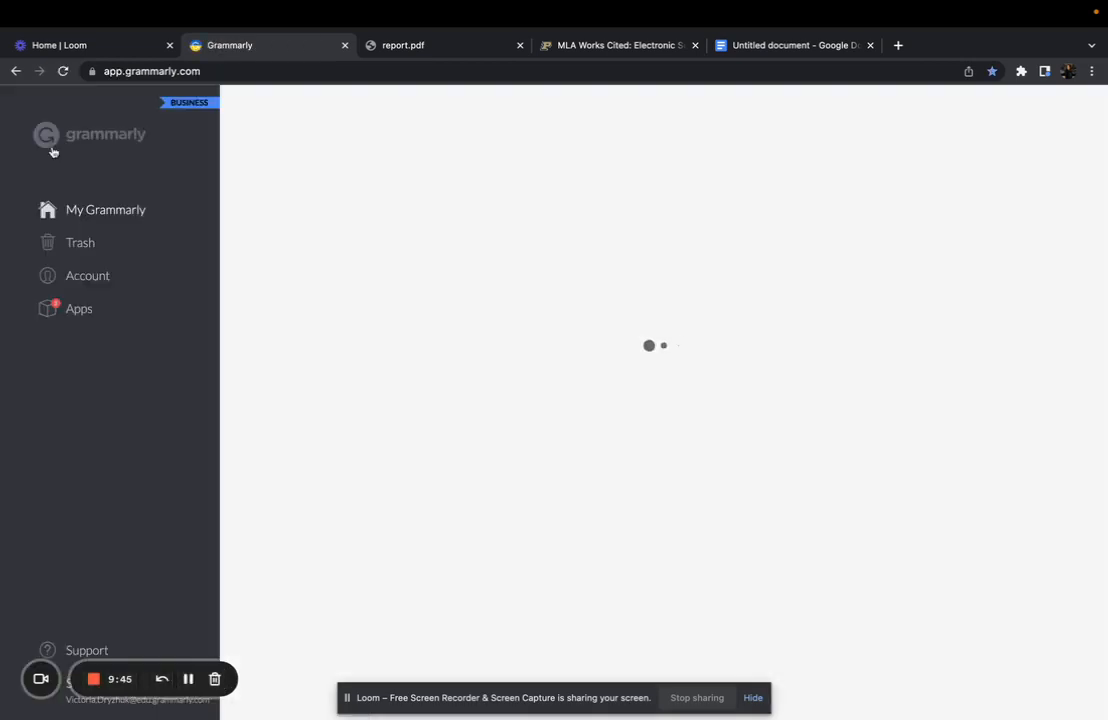